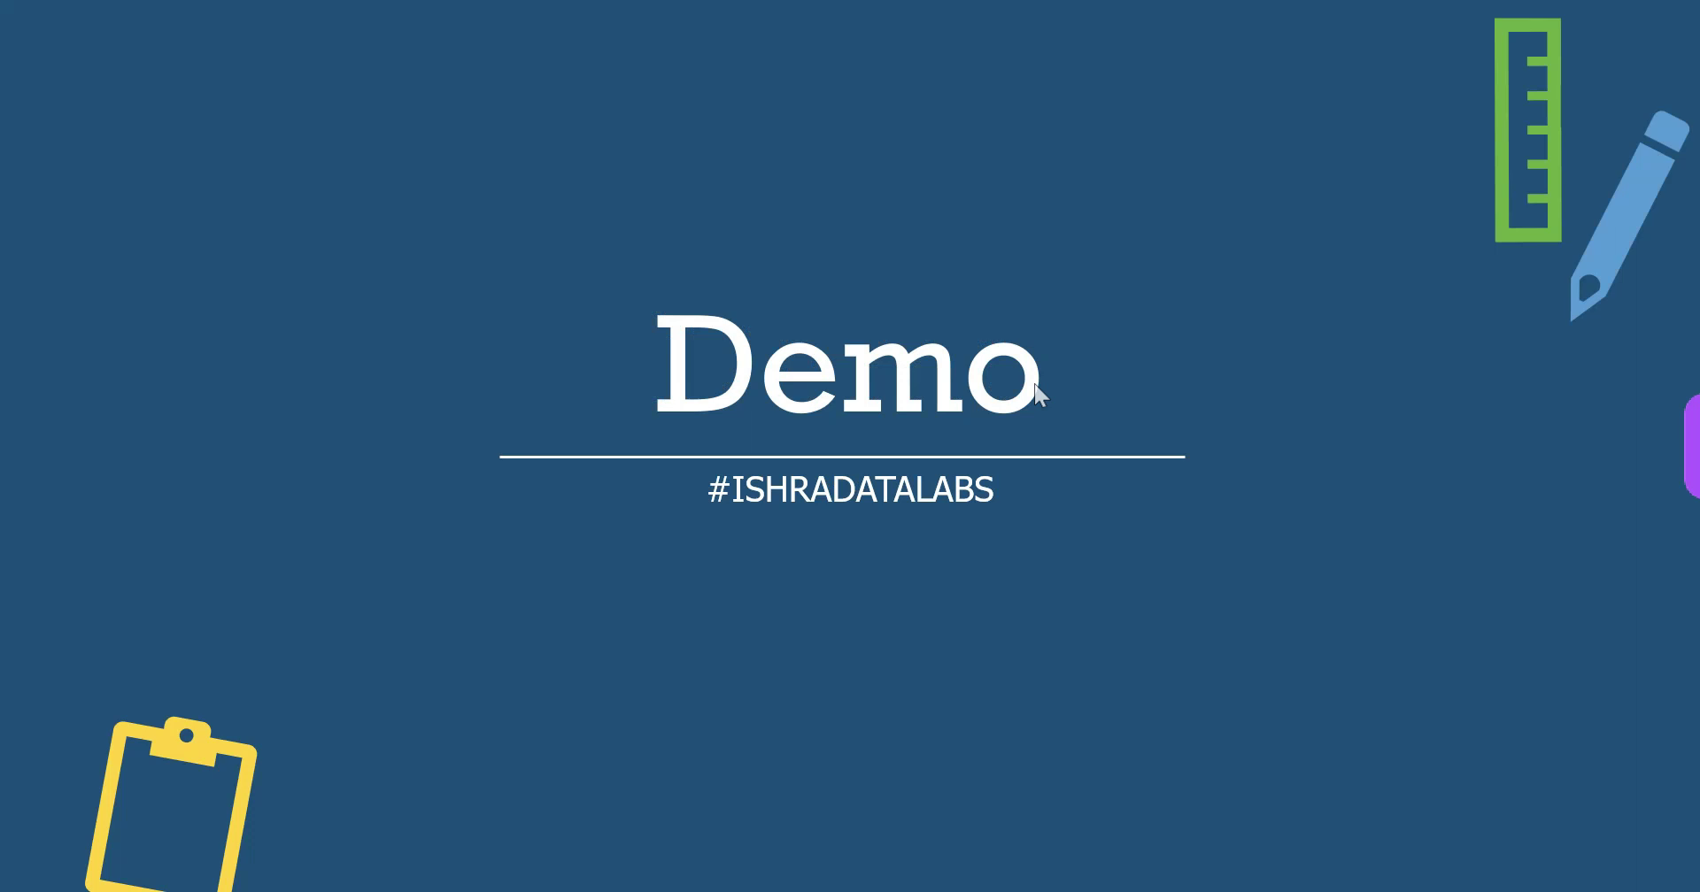
# Exit the PowerPoint slideshow and switch to the Power BI Desktop report window
pyautogui.press('Left')
pyautogui.press('Escape')
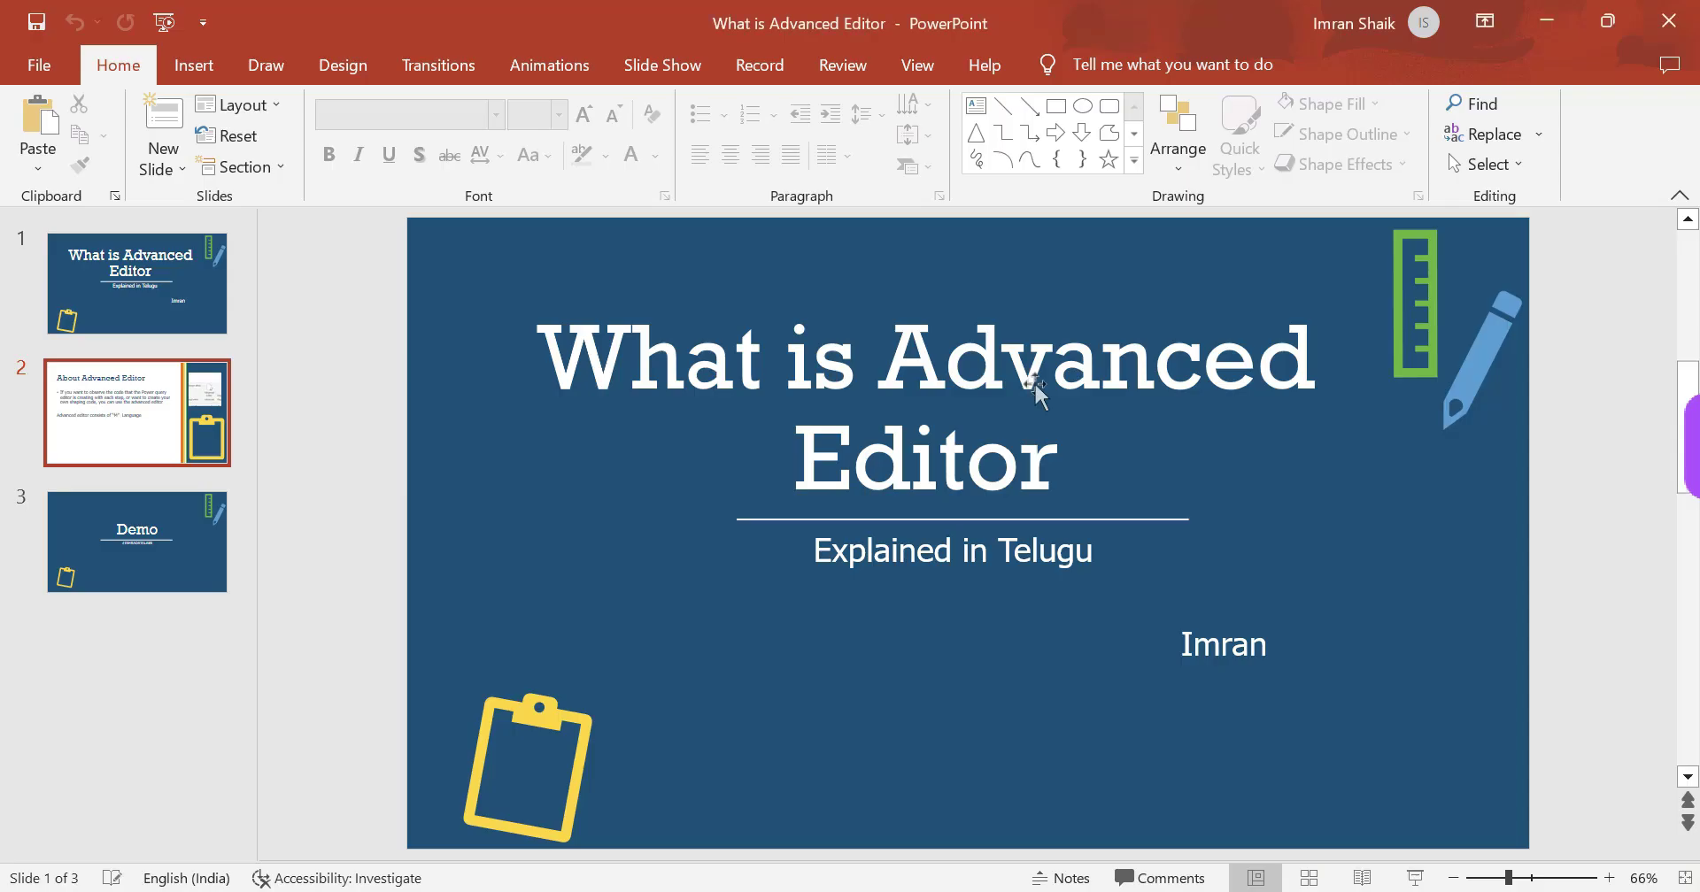
pyautogui.hotkey('alt', 'Tab')
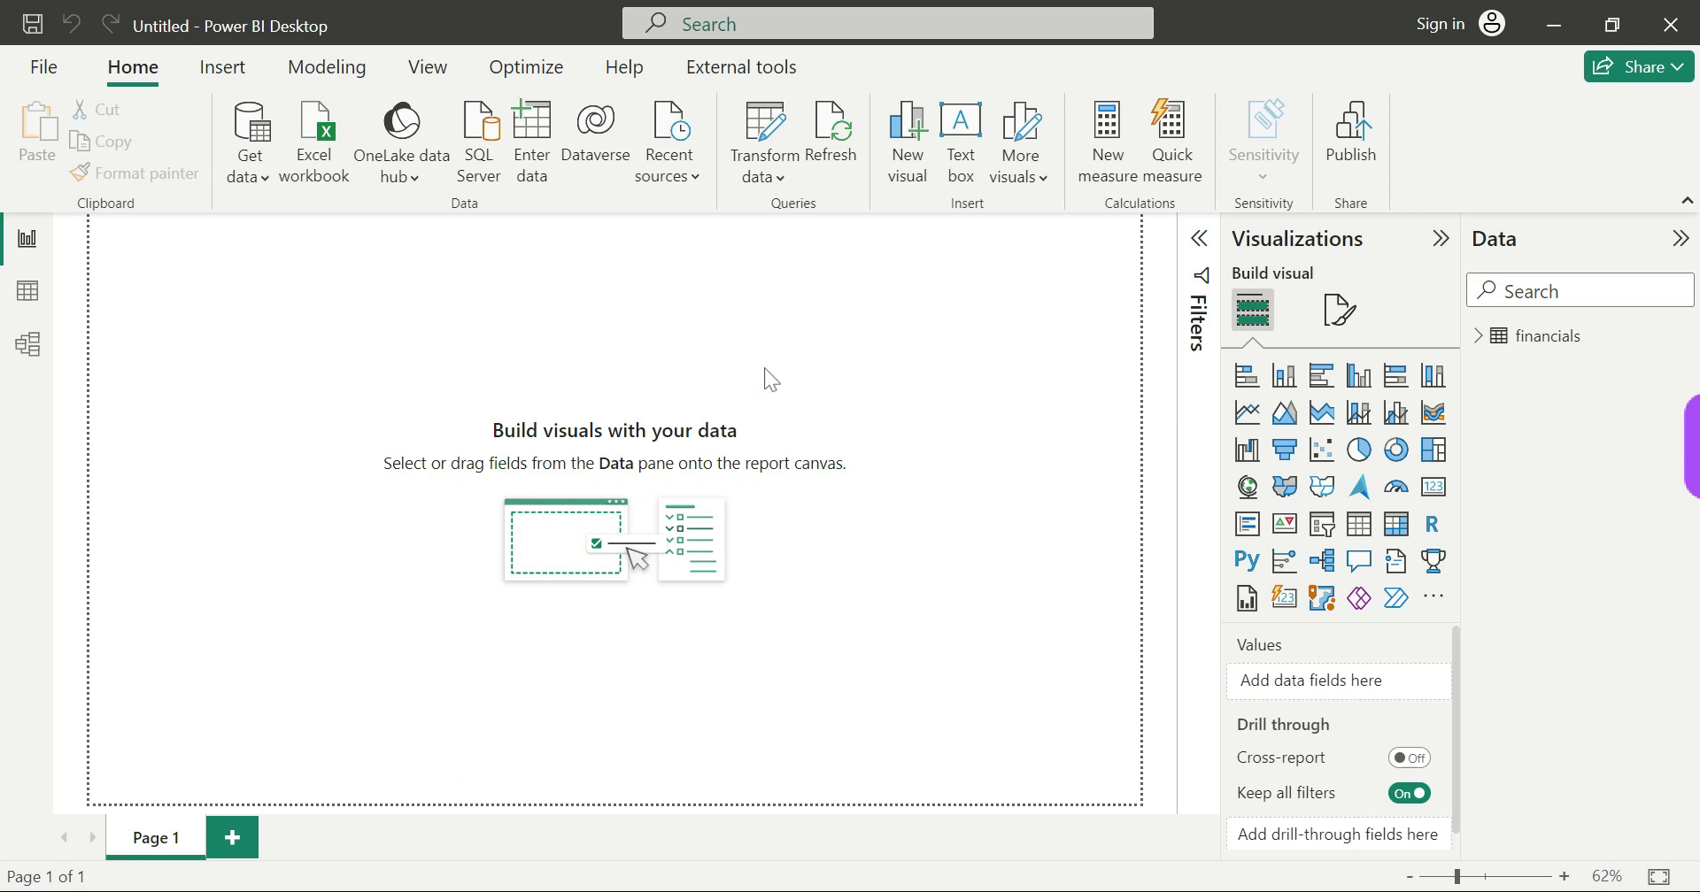
# Open the financials query in a maximized Power Query Editor with the View ribbon showing
pyautogui.click(766, 133)
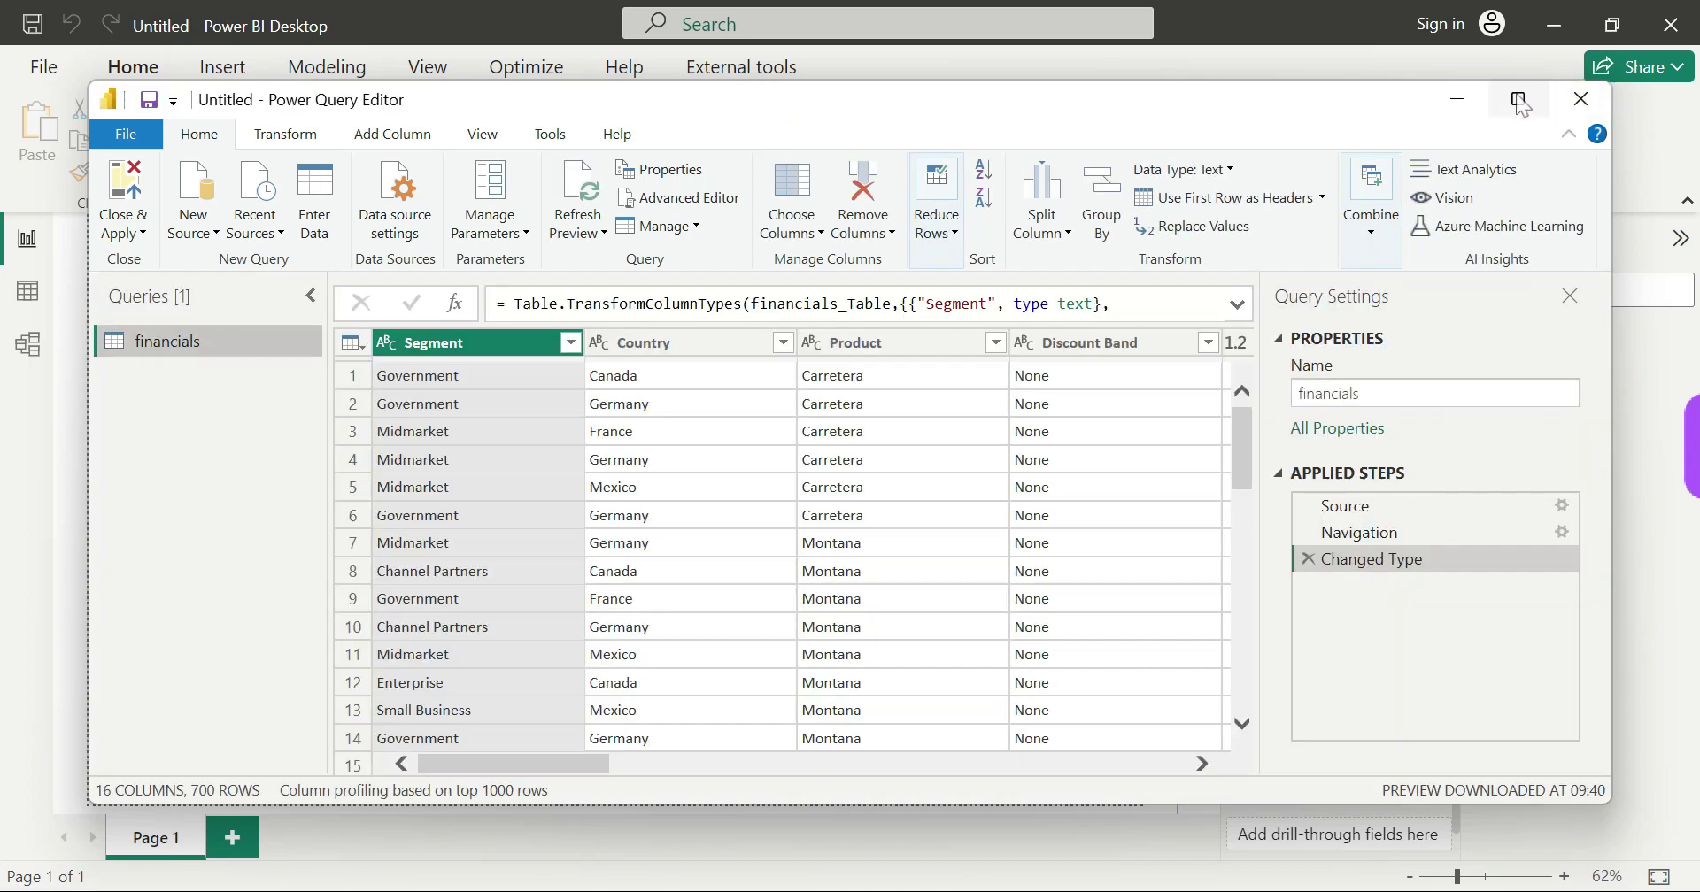
pyautogui.click(1517, 98)
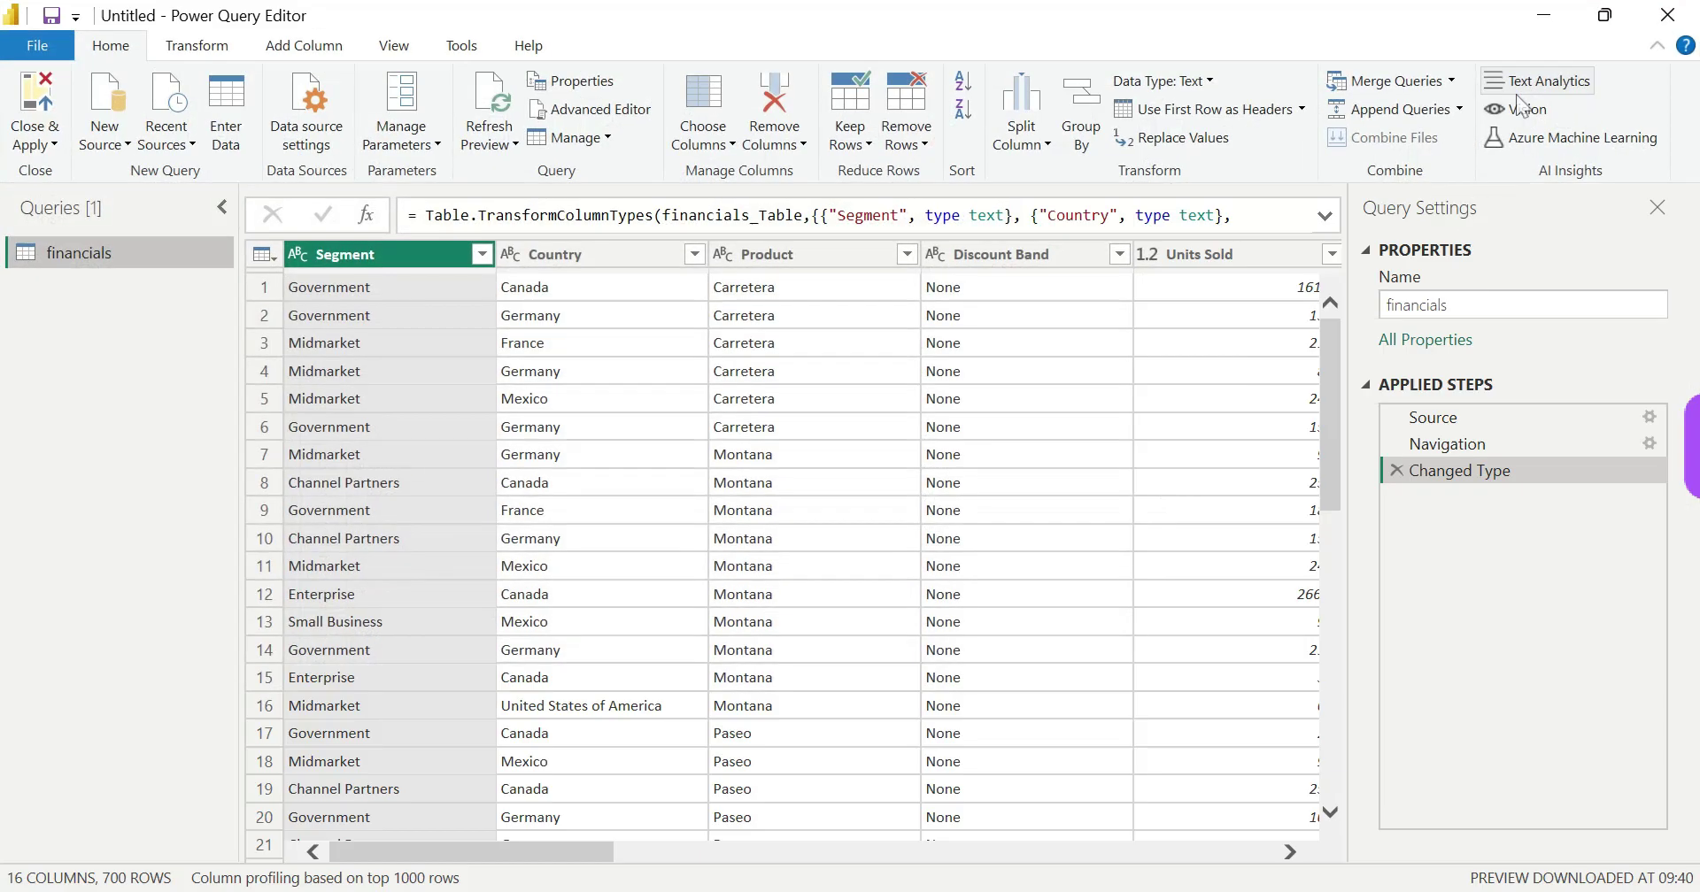
pyautogui.click(606, 113)
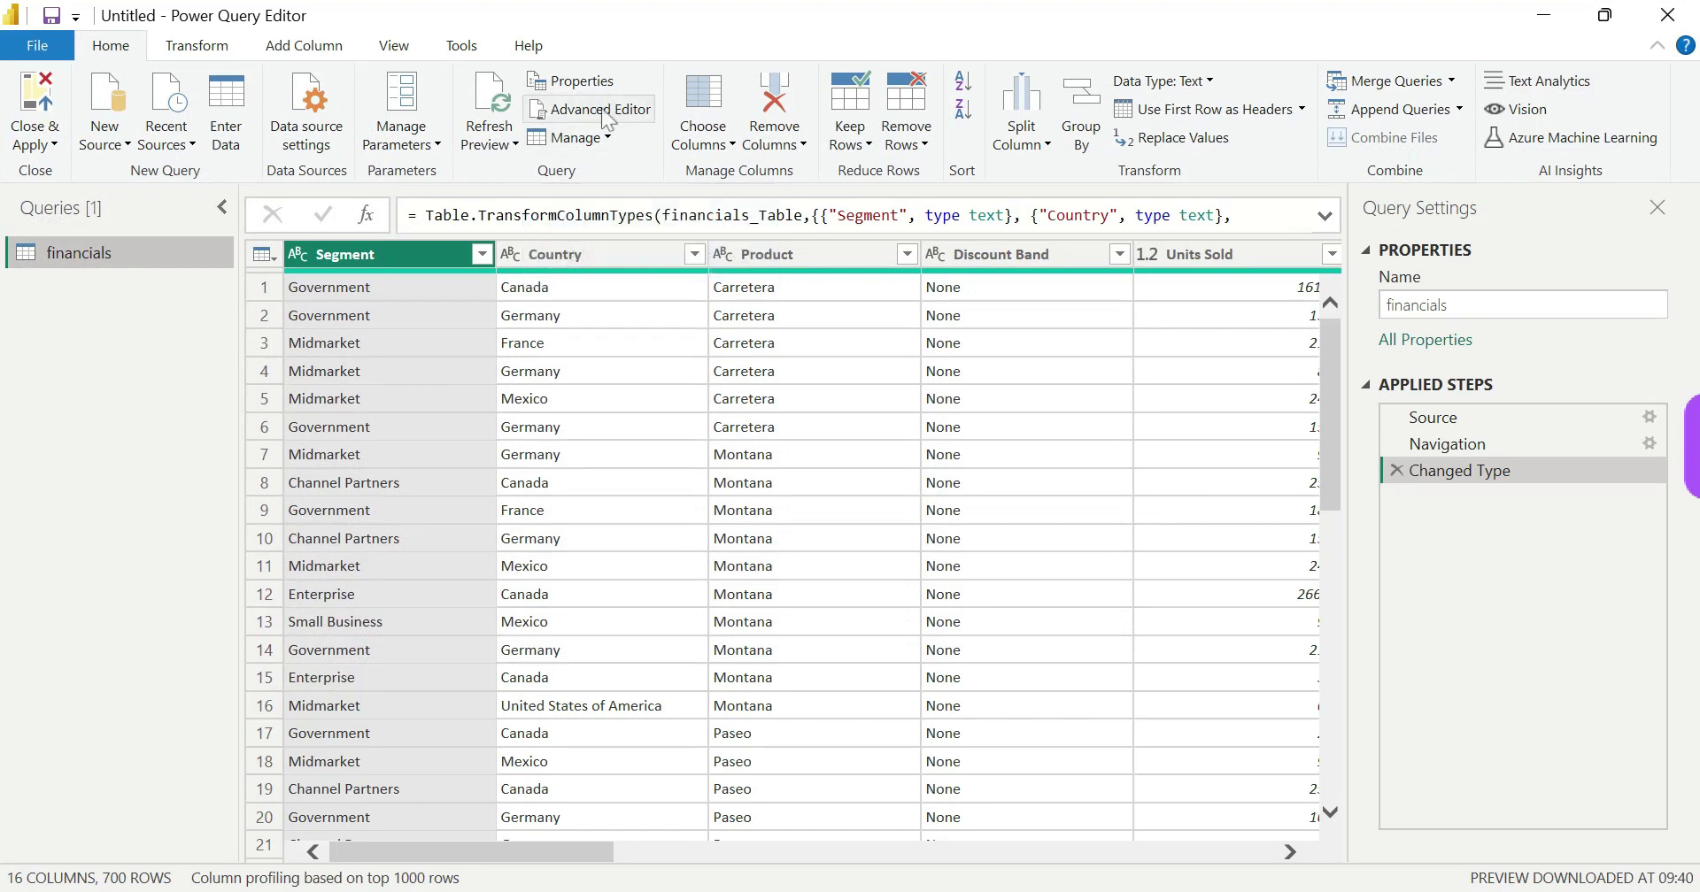
pyautogui.click(393, 45)
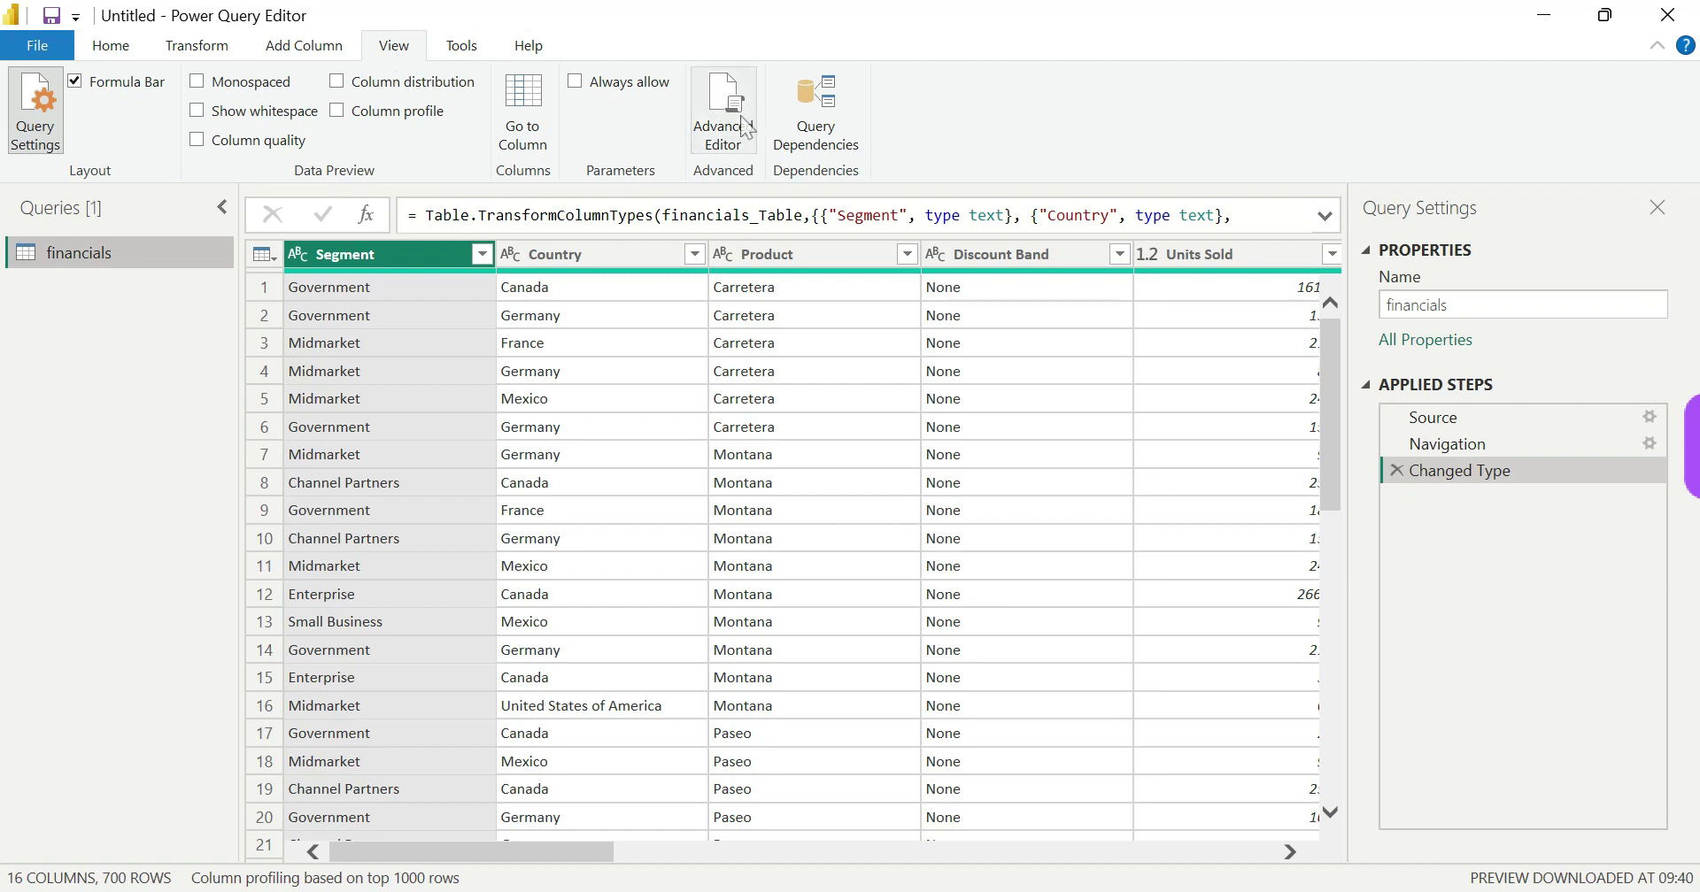
pyautogui.click(124, 45)
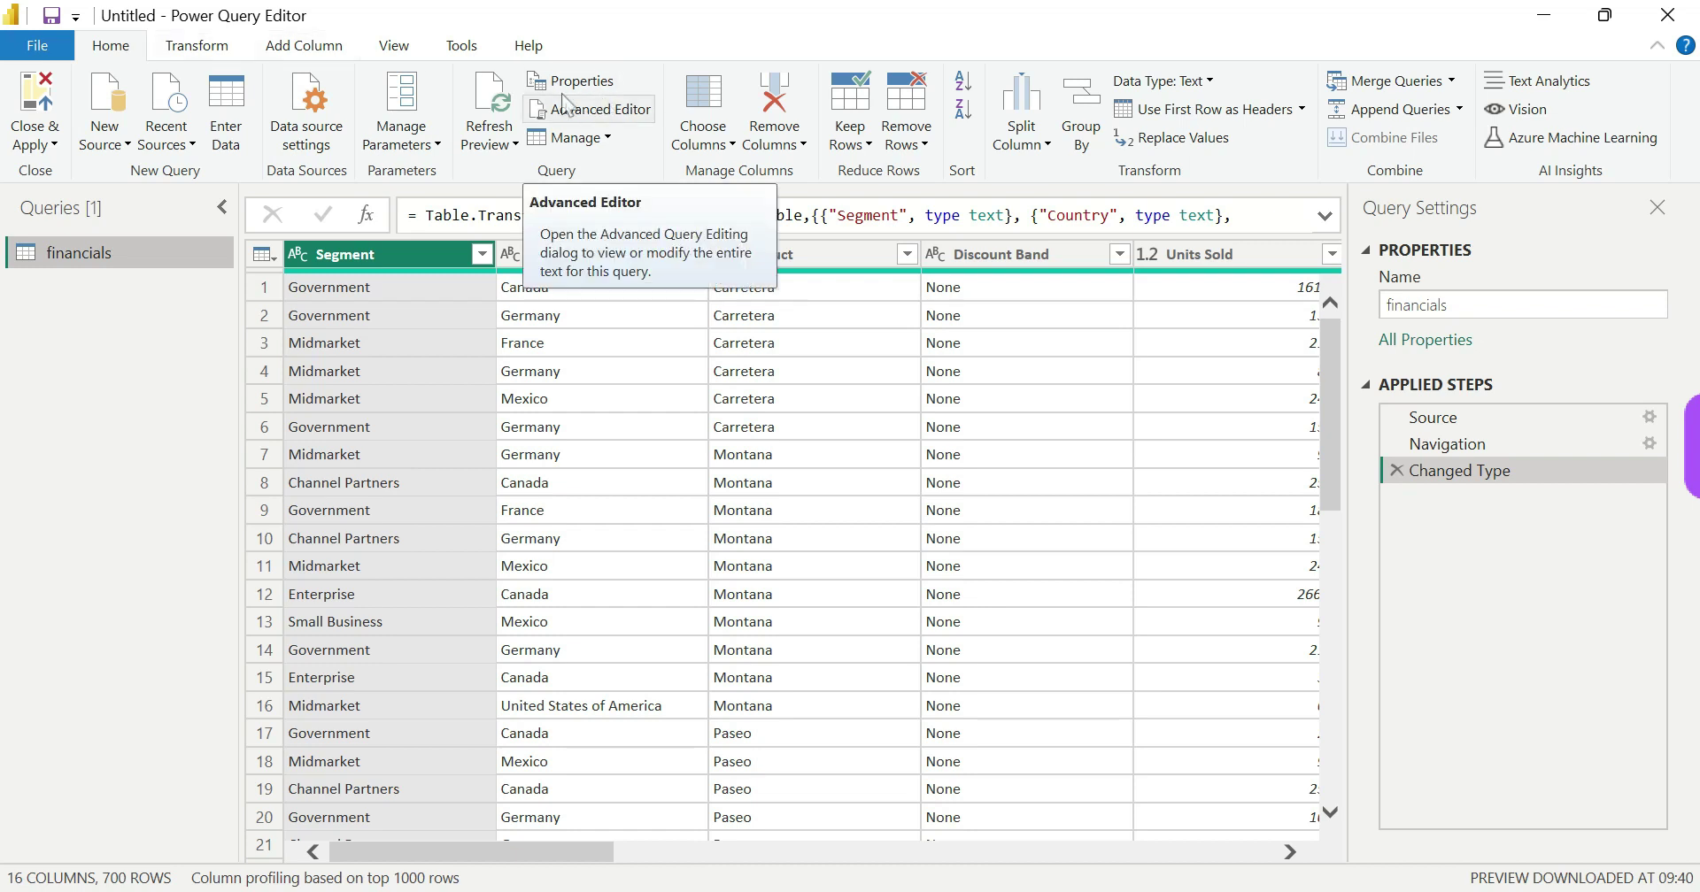
pyautogui.click(394, 49)
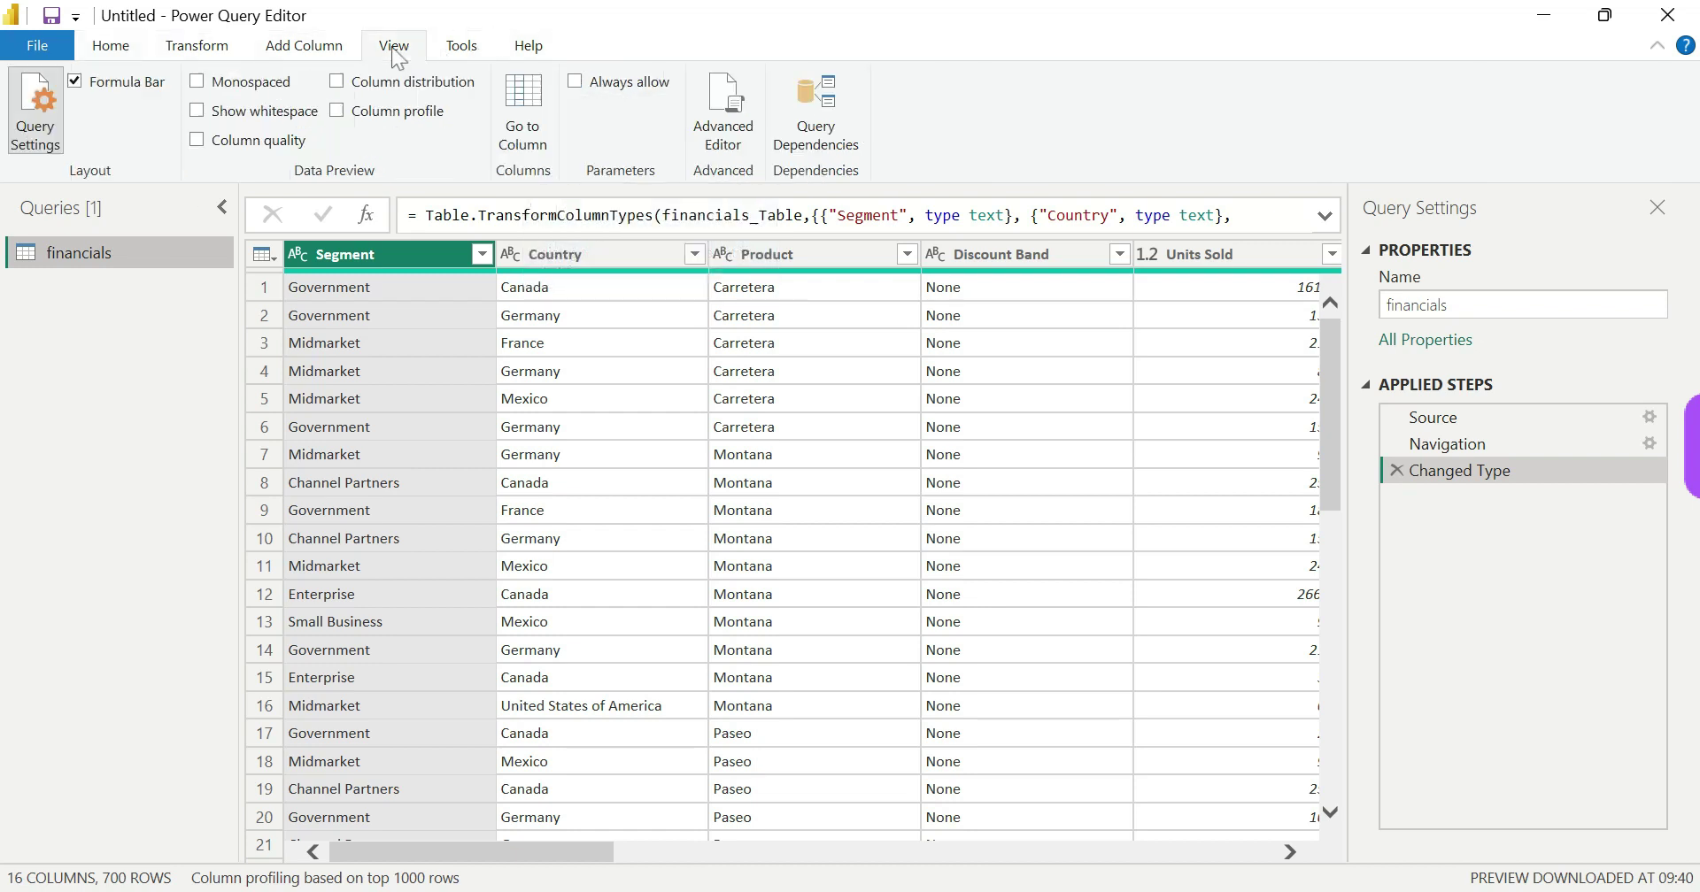
pyautogui.rightClick(732, 129)
pyautogui.click(733, 124)
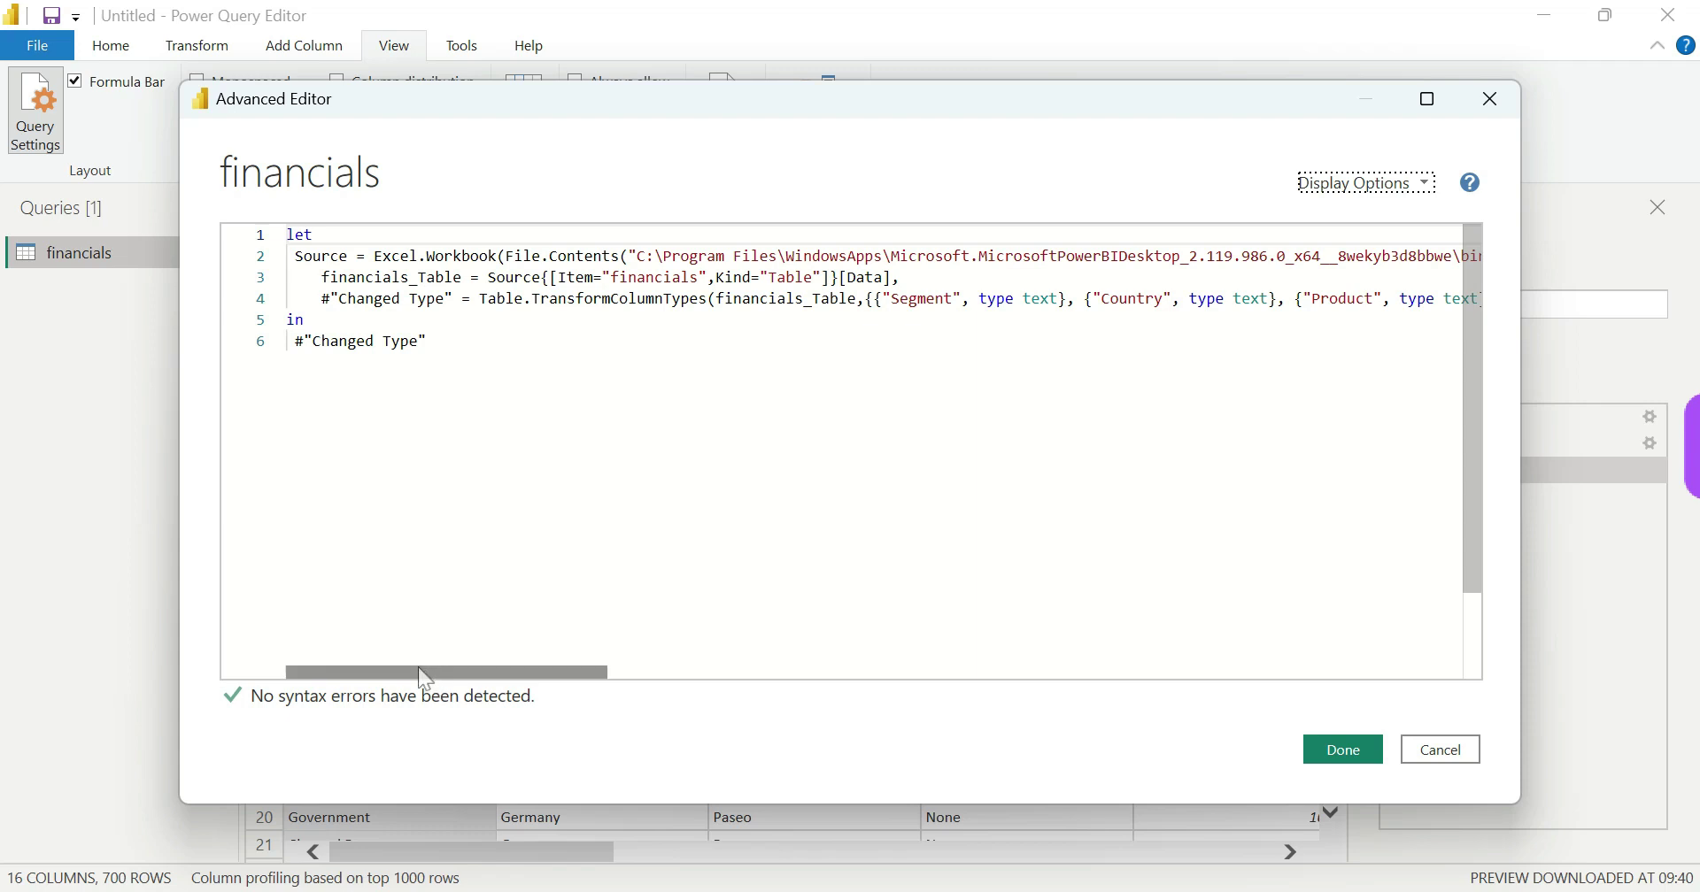
pyautogui.moveTo(425, 674); pyautogui.dragTo(309, 695)
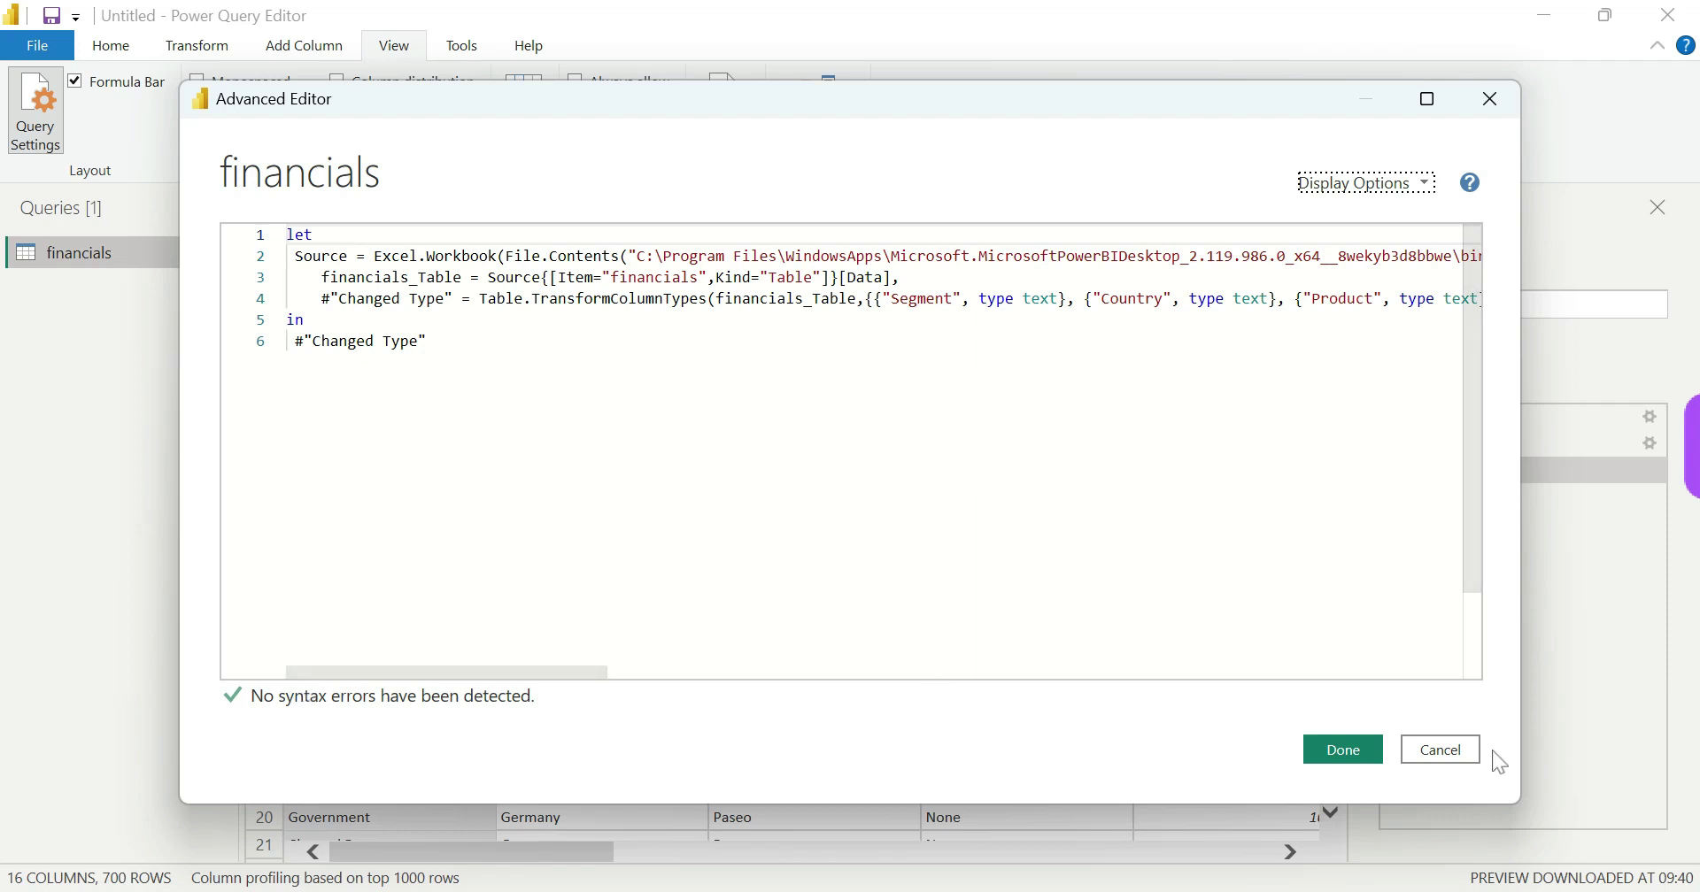
pyautogui.click(1359, 751)
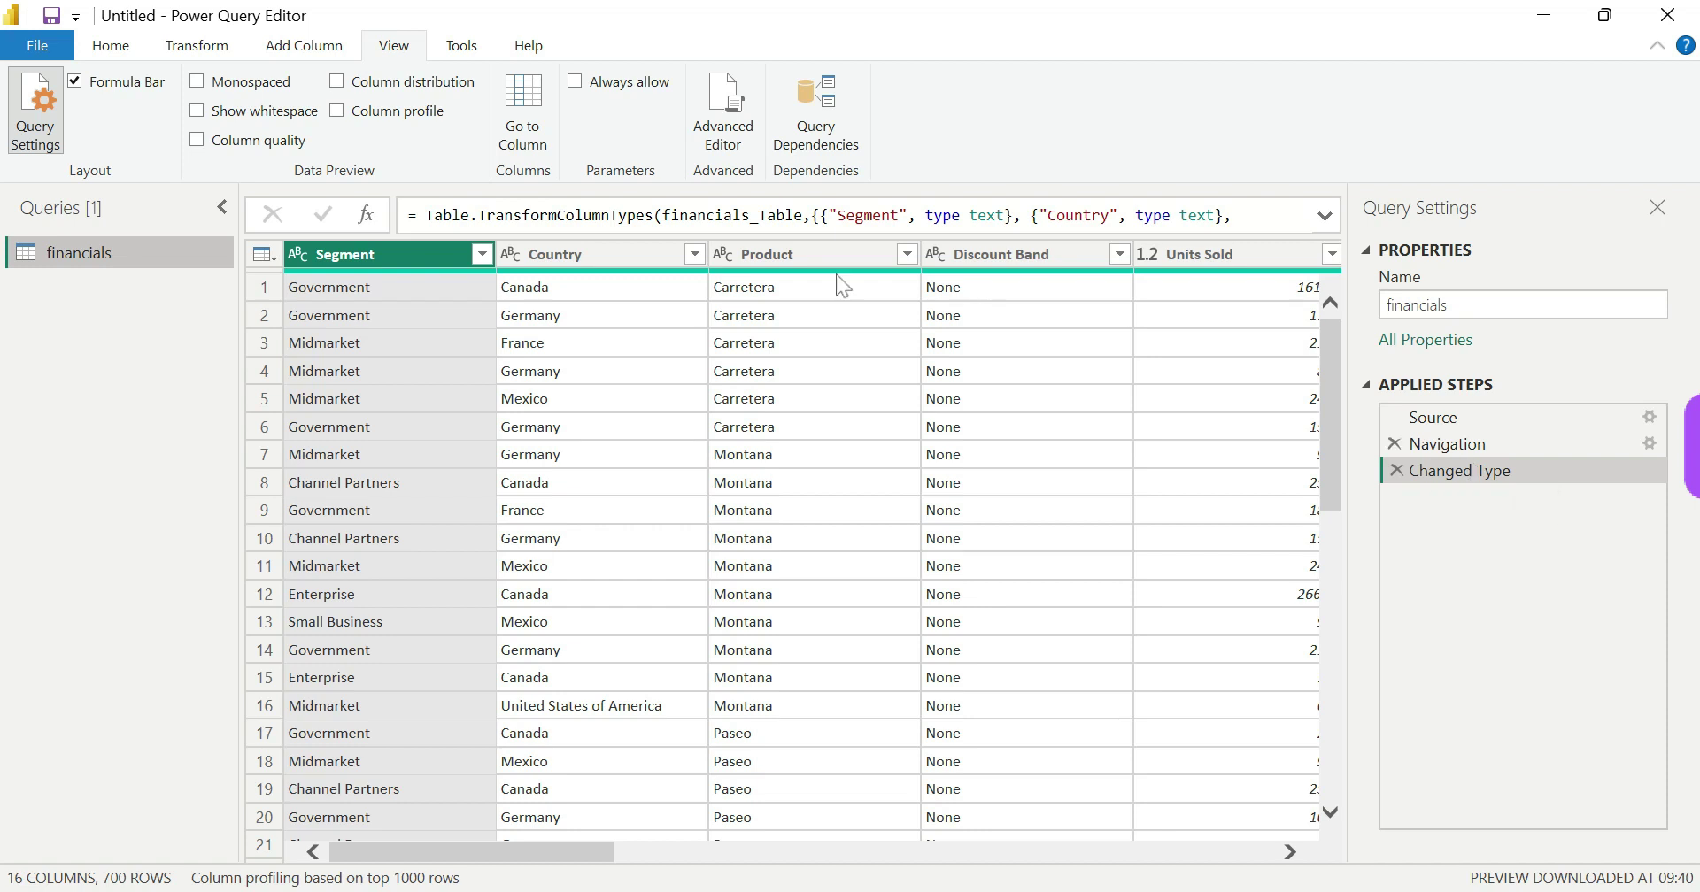
# Remove the Segment column and check the new Removed Columns line in Advanced Editor
pyautogui.rightClick(407, 258)
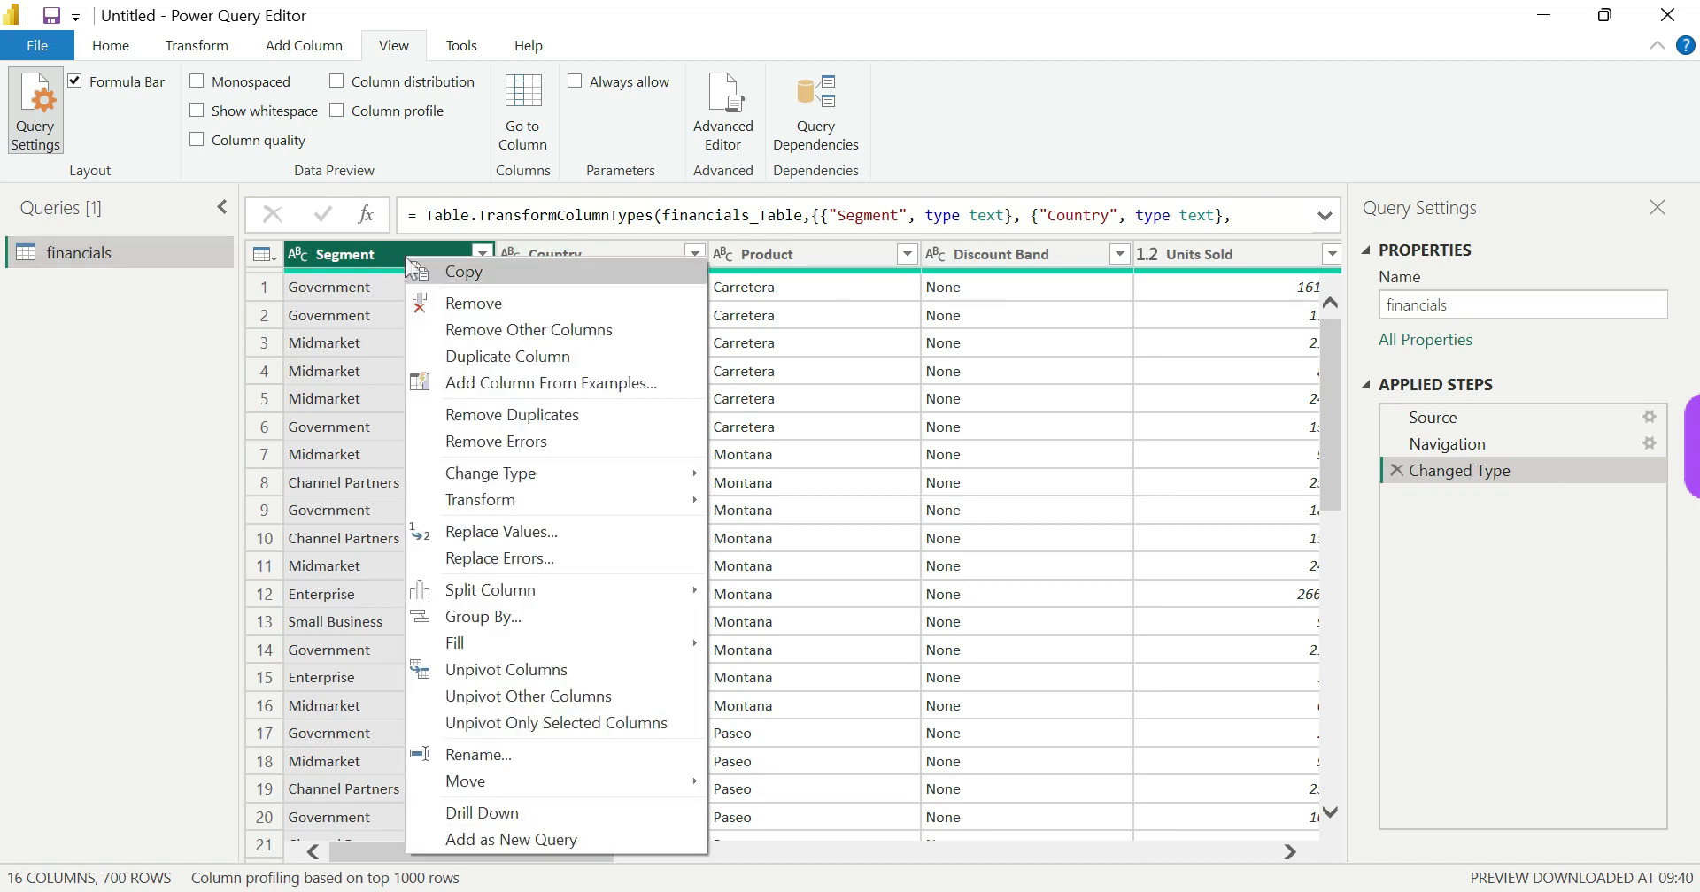
pyautogui.click(492, 303)
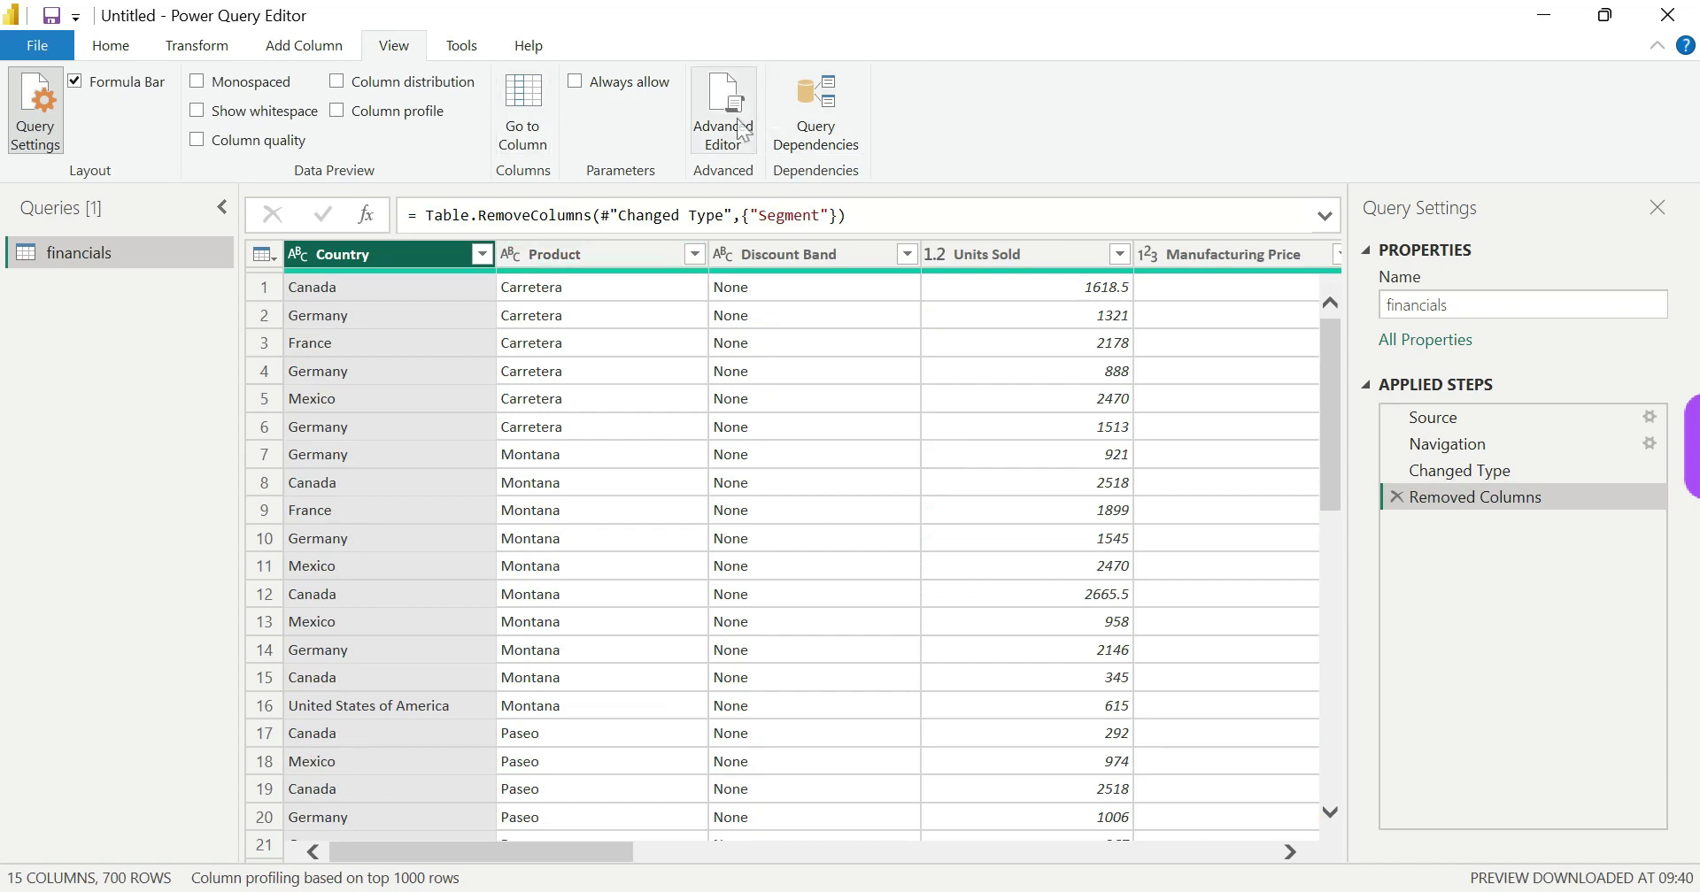
pyautogui.click(734, 128)
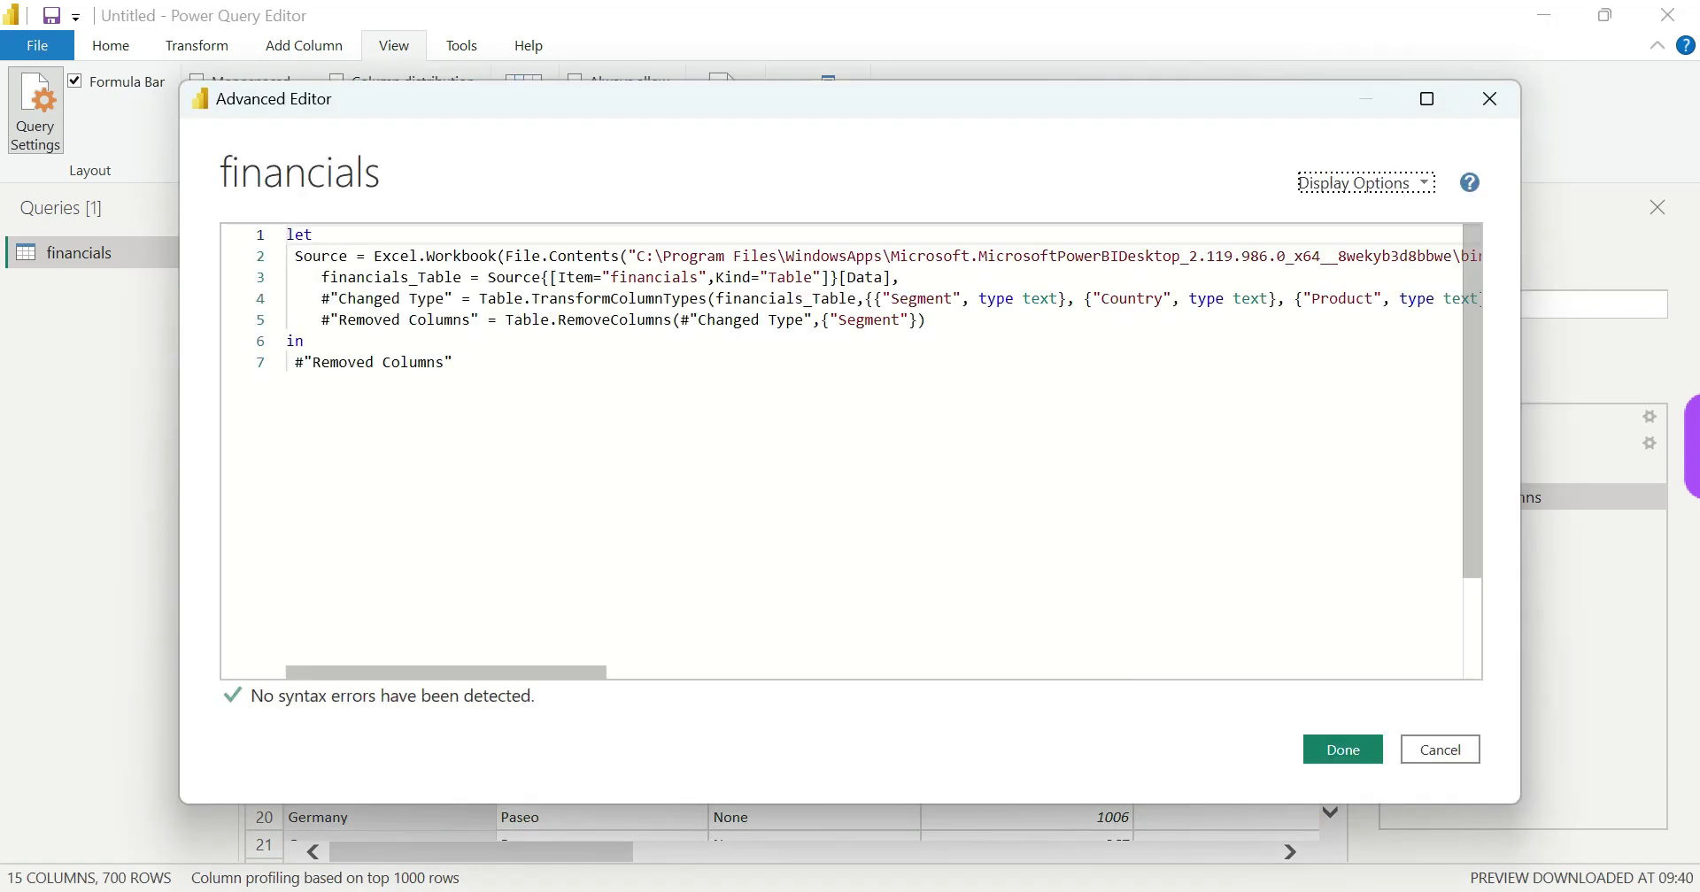
pyautogui.moveTo(314, 320); pyautogui.dragTo(926, 320)
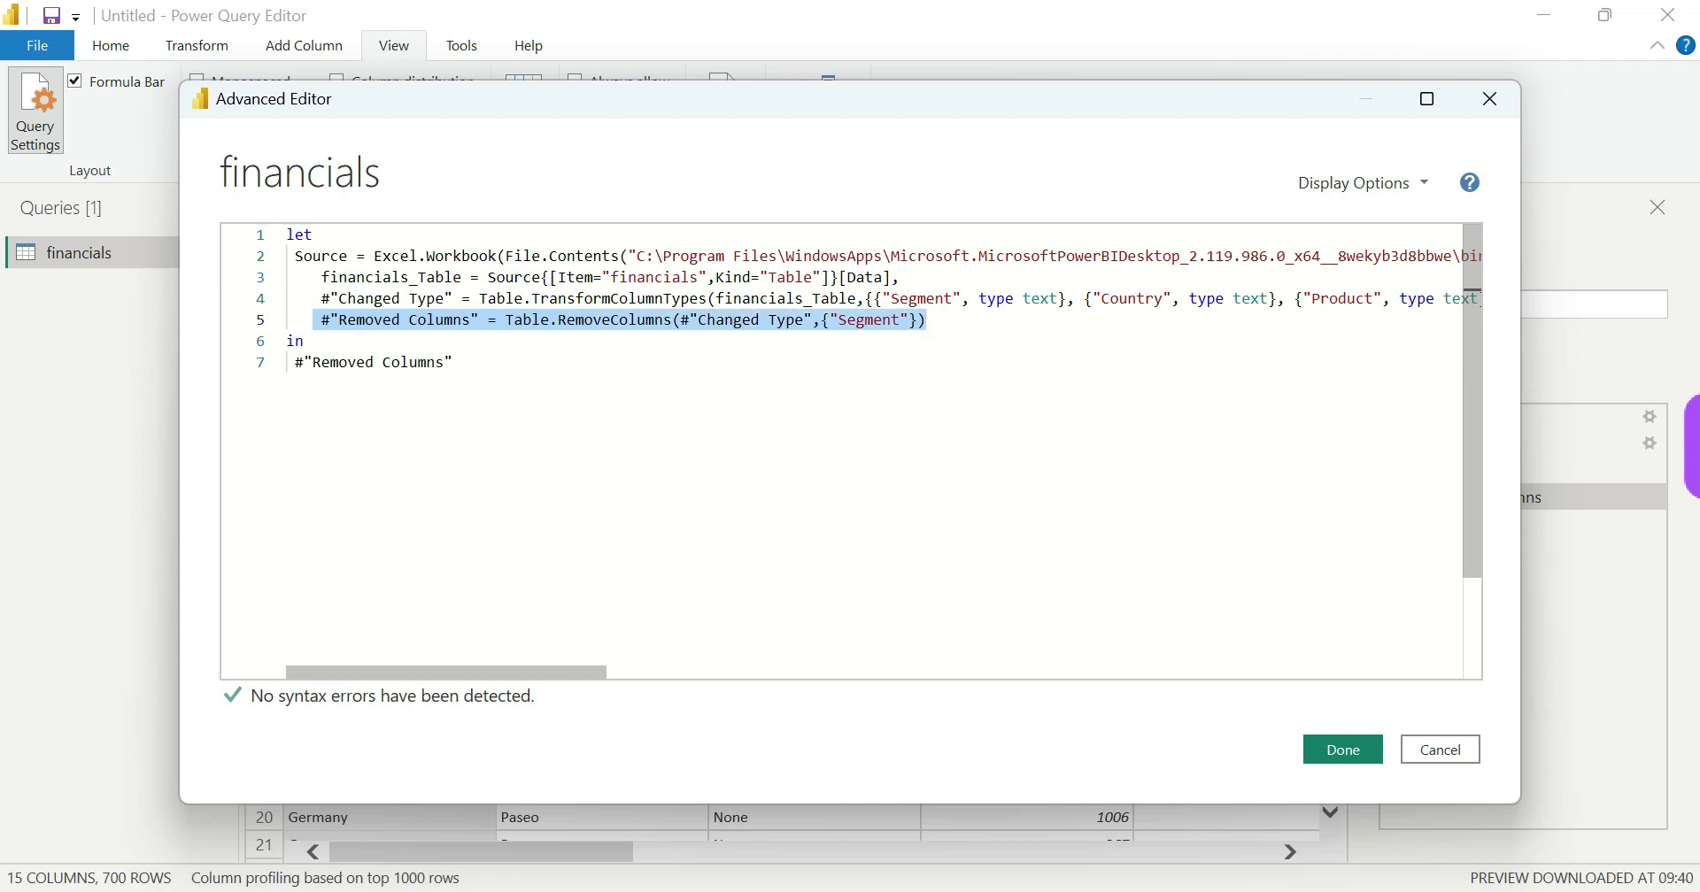
pyautogui.click(1438, 749)
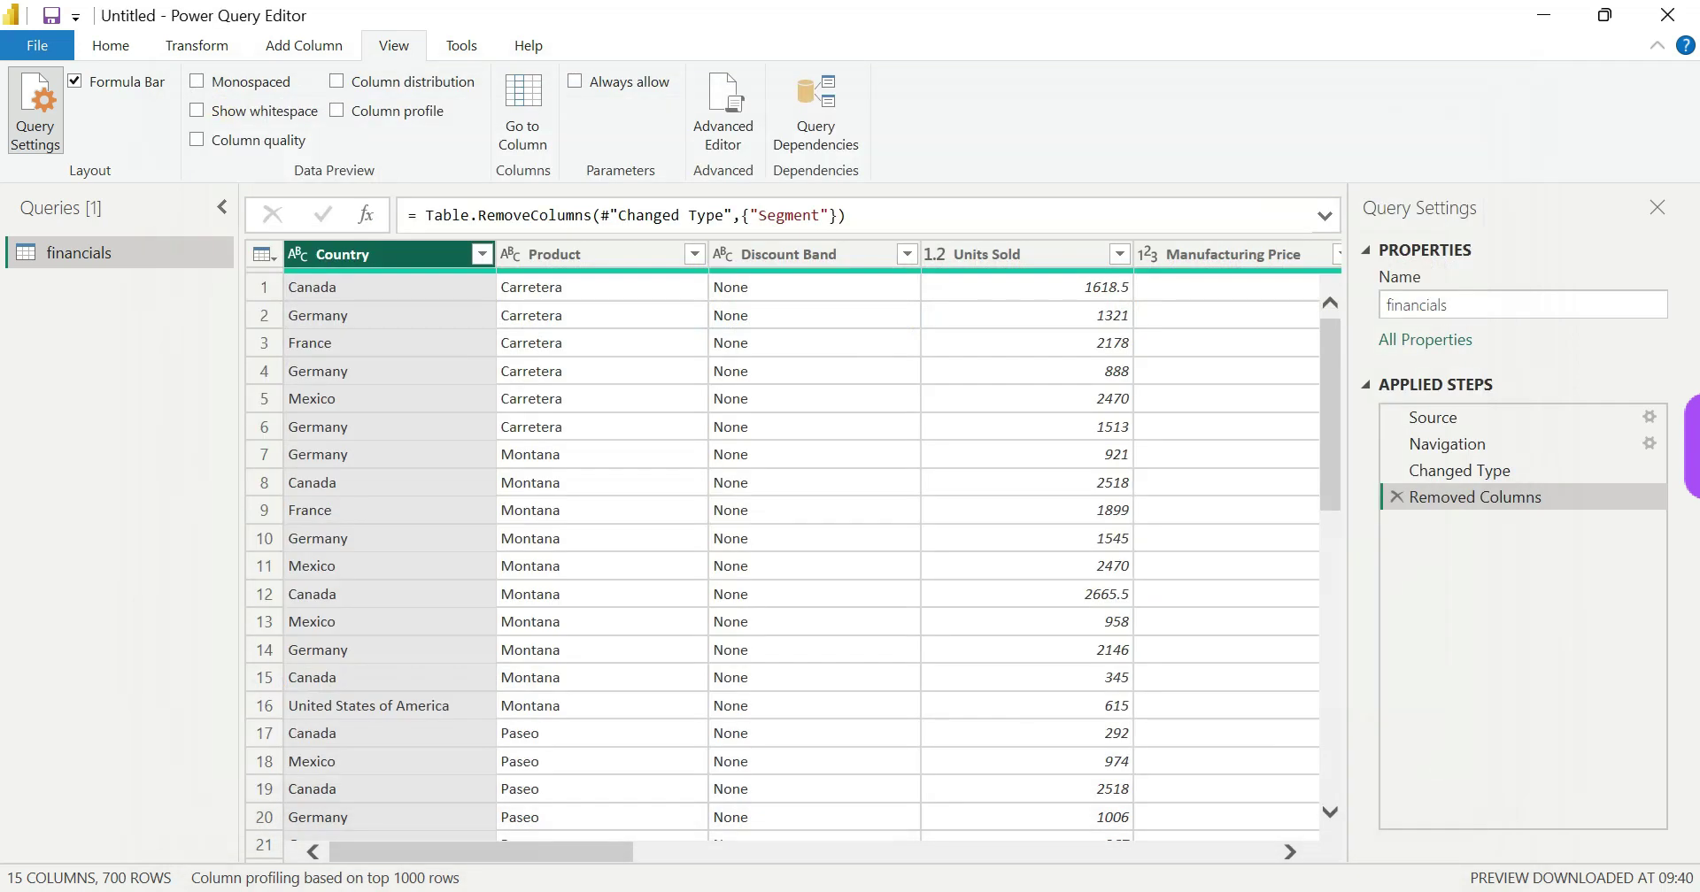
pyautogui.click(528, 263)
# Convert Product to UPPERCASE and review the Text.Upper step in Advanced Editor
pyautogui.rightClick(528, 262)
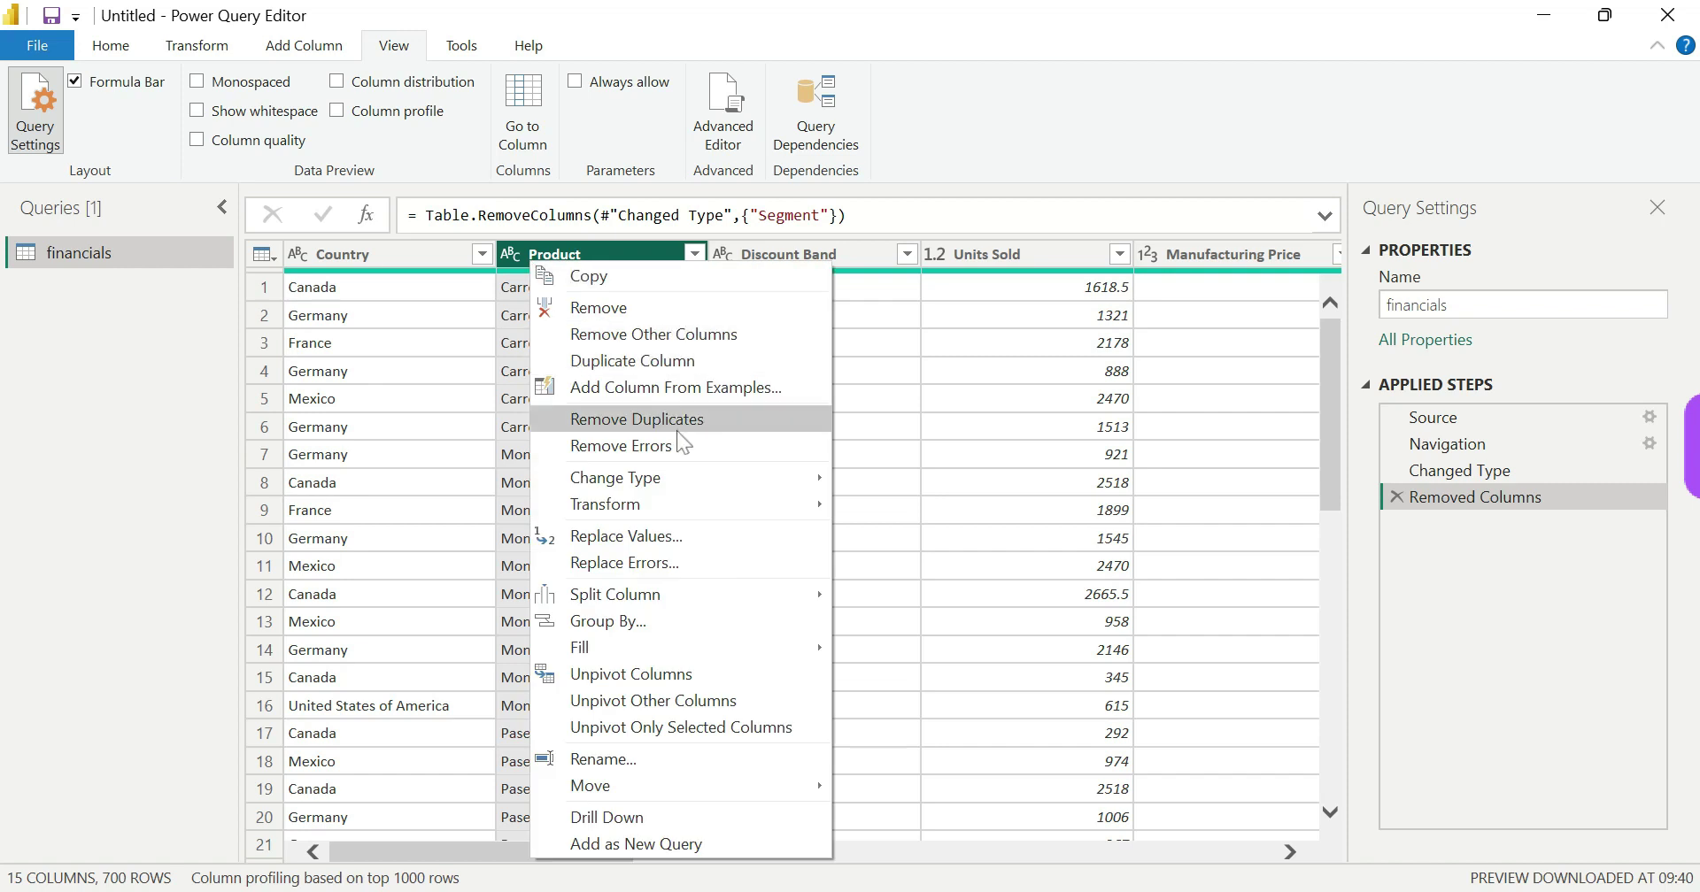
pyautogui.moveTo(716, 501)
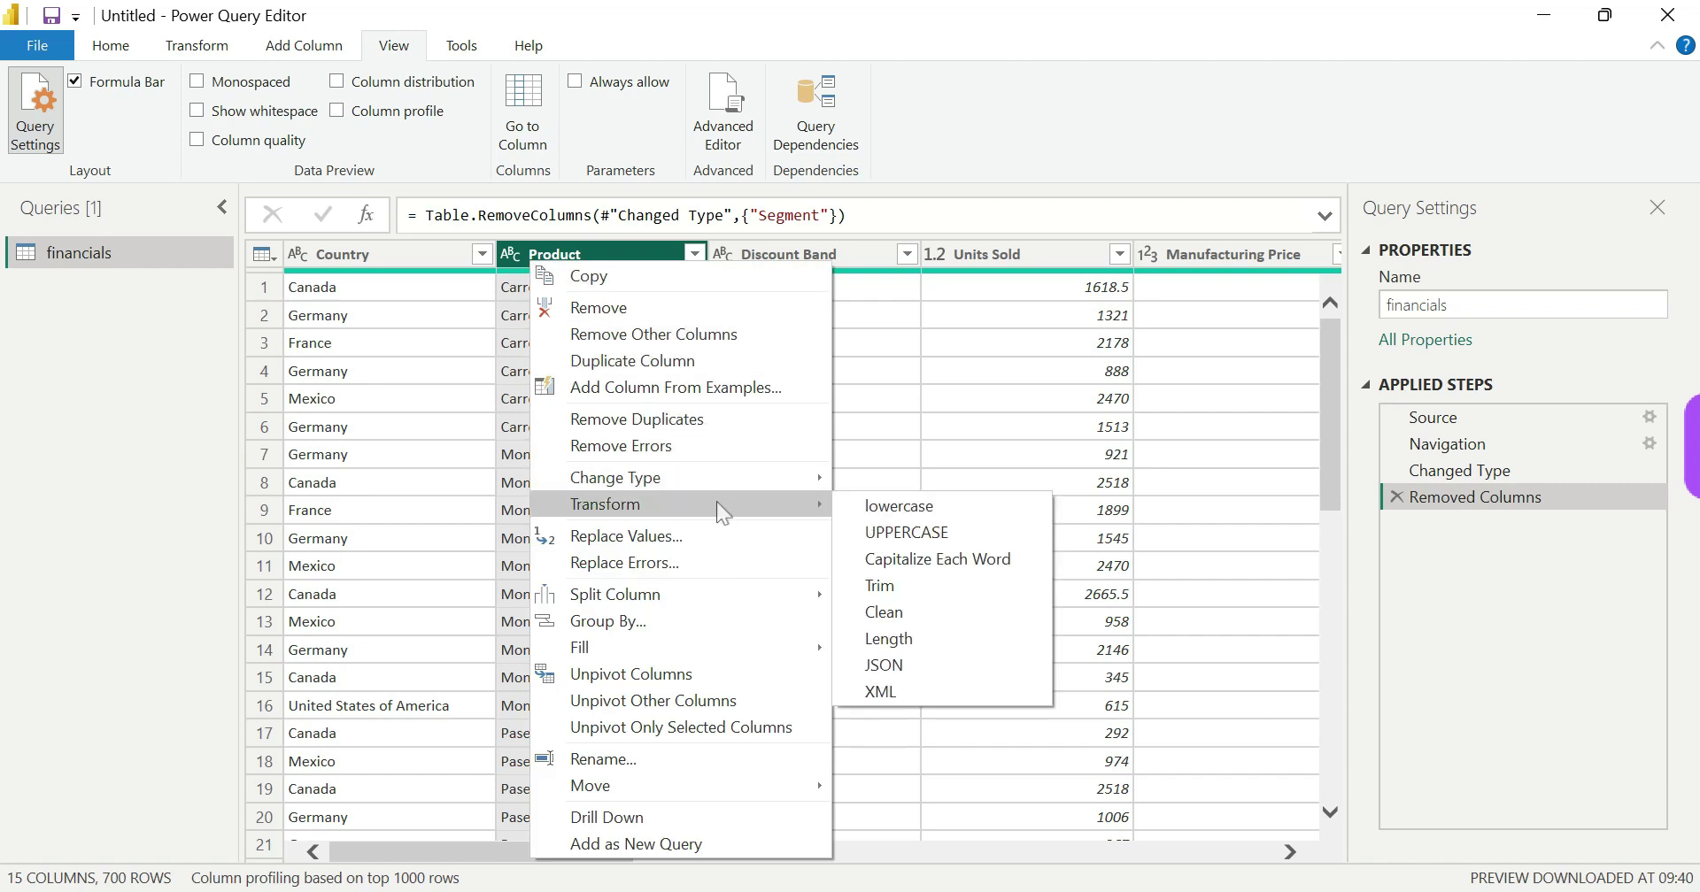
pyautogui.click(918, 534)
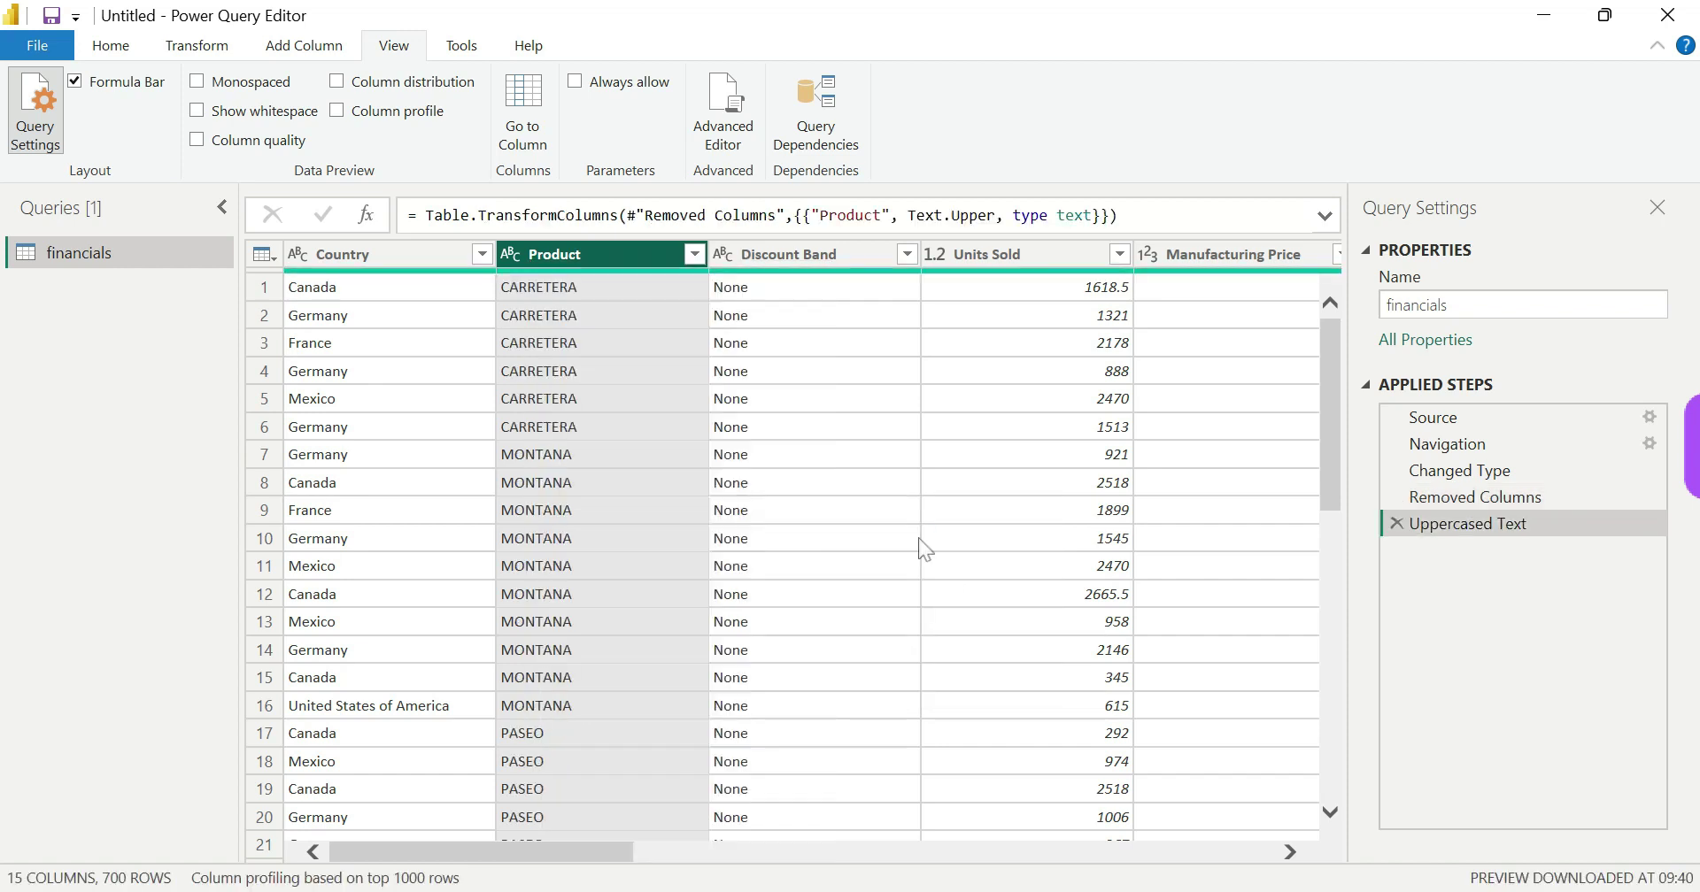
pyautogui.click(742, 128)
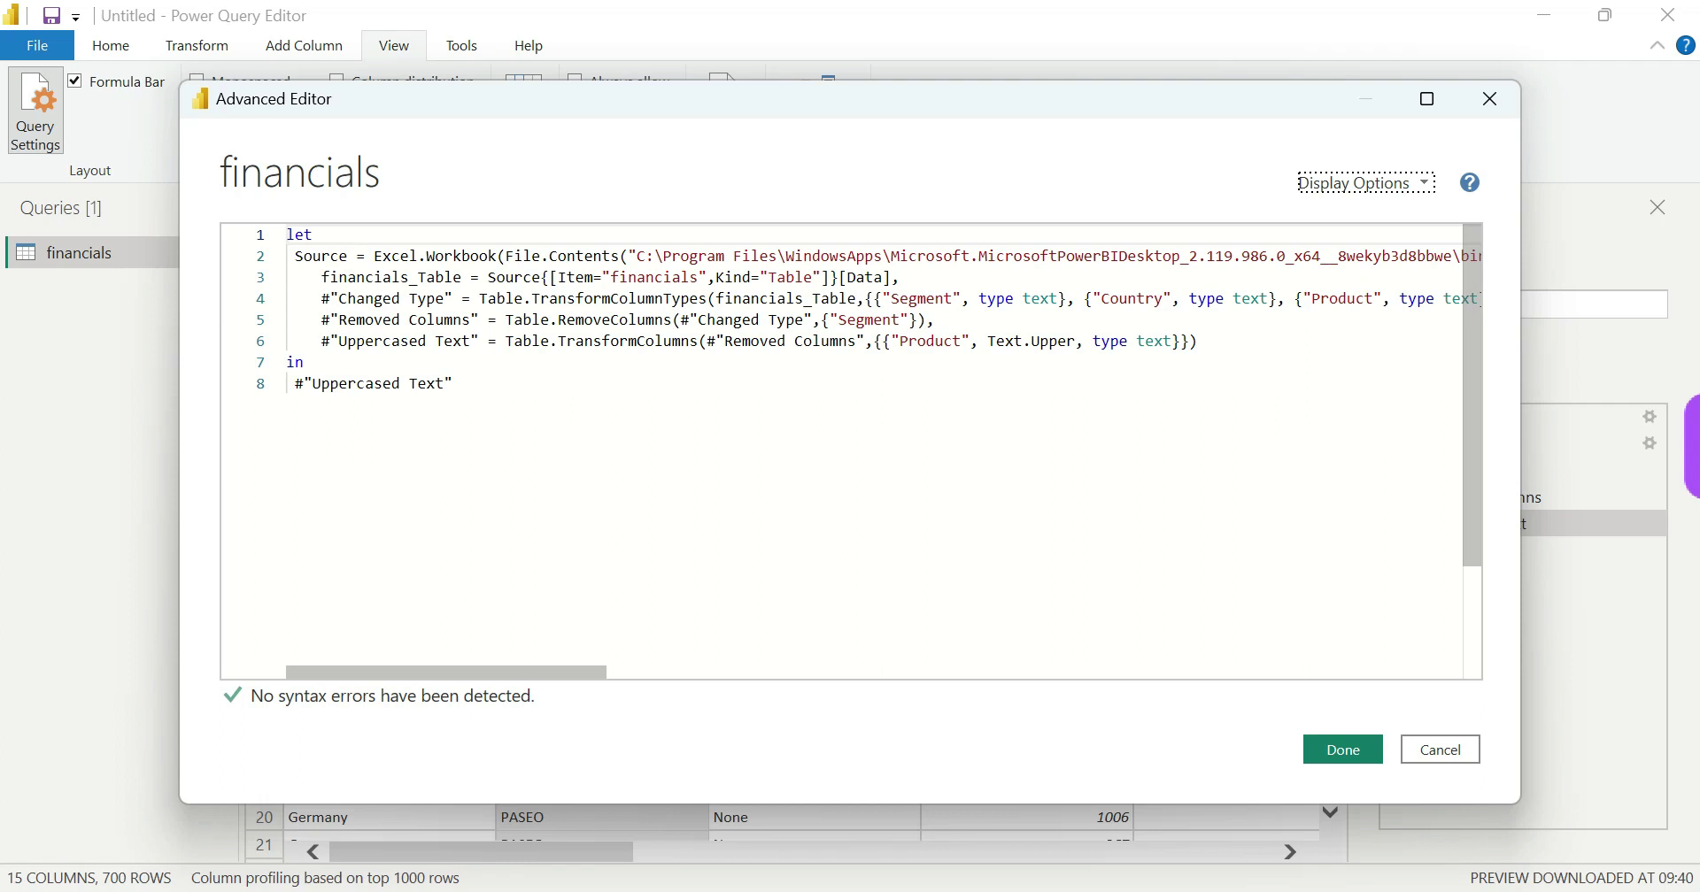
pyautogui.doubleClick(959, 342)
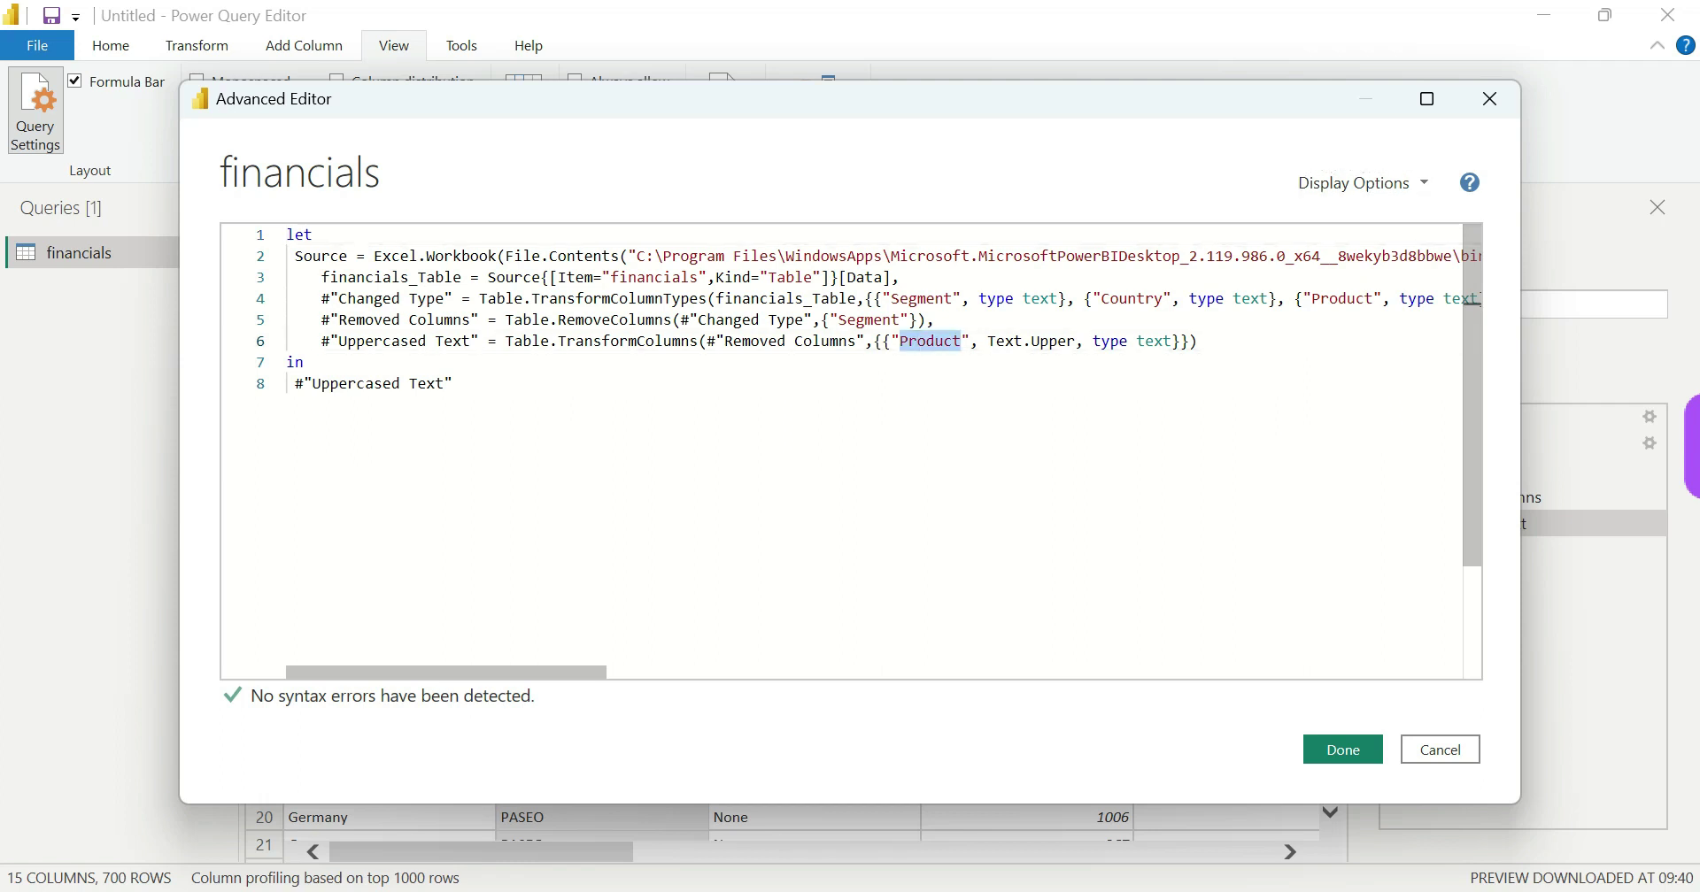
pyautogui.doubleClick(1075, 341)
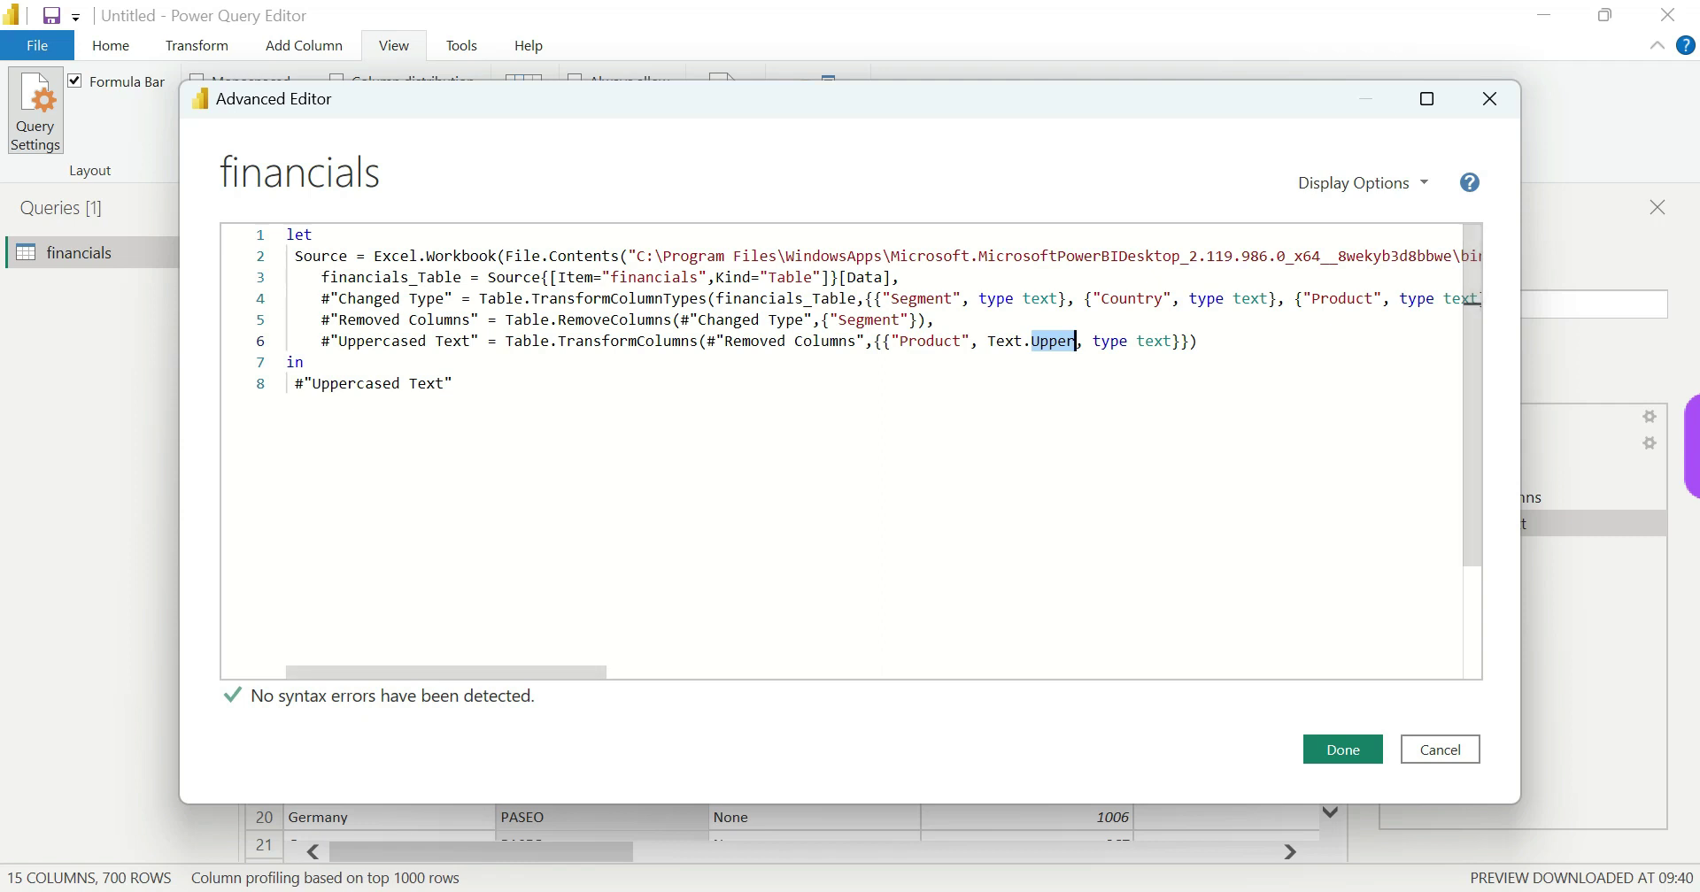
pyautogui.click(1343, 749)
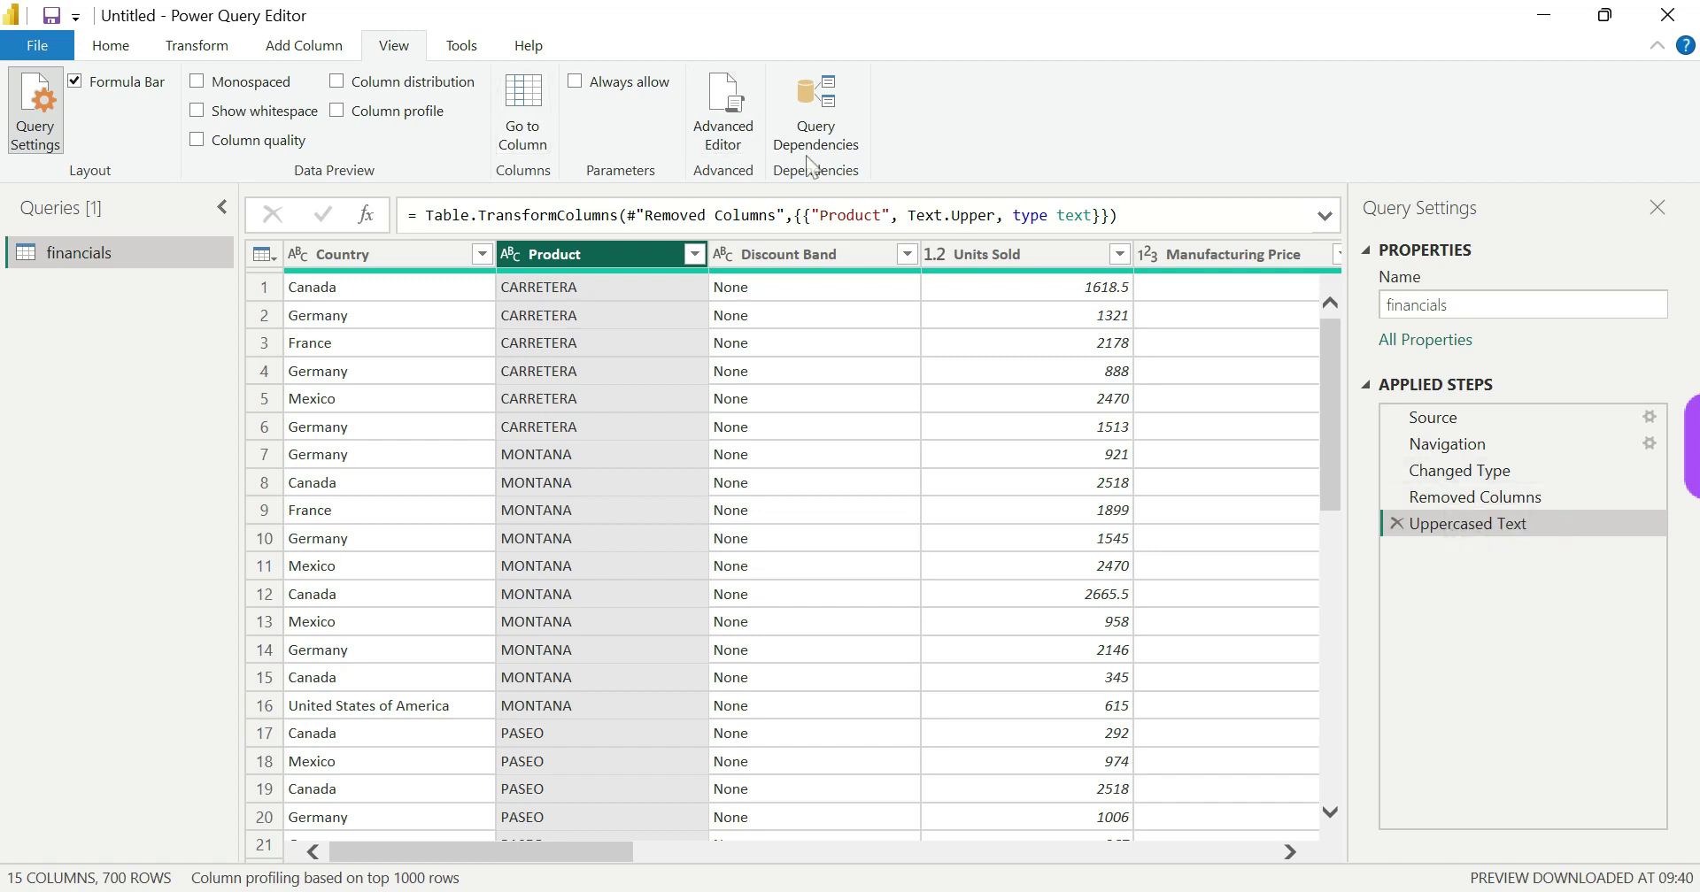
pyautogui.click(725, 124)
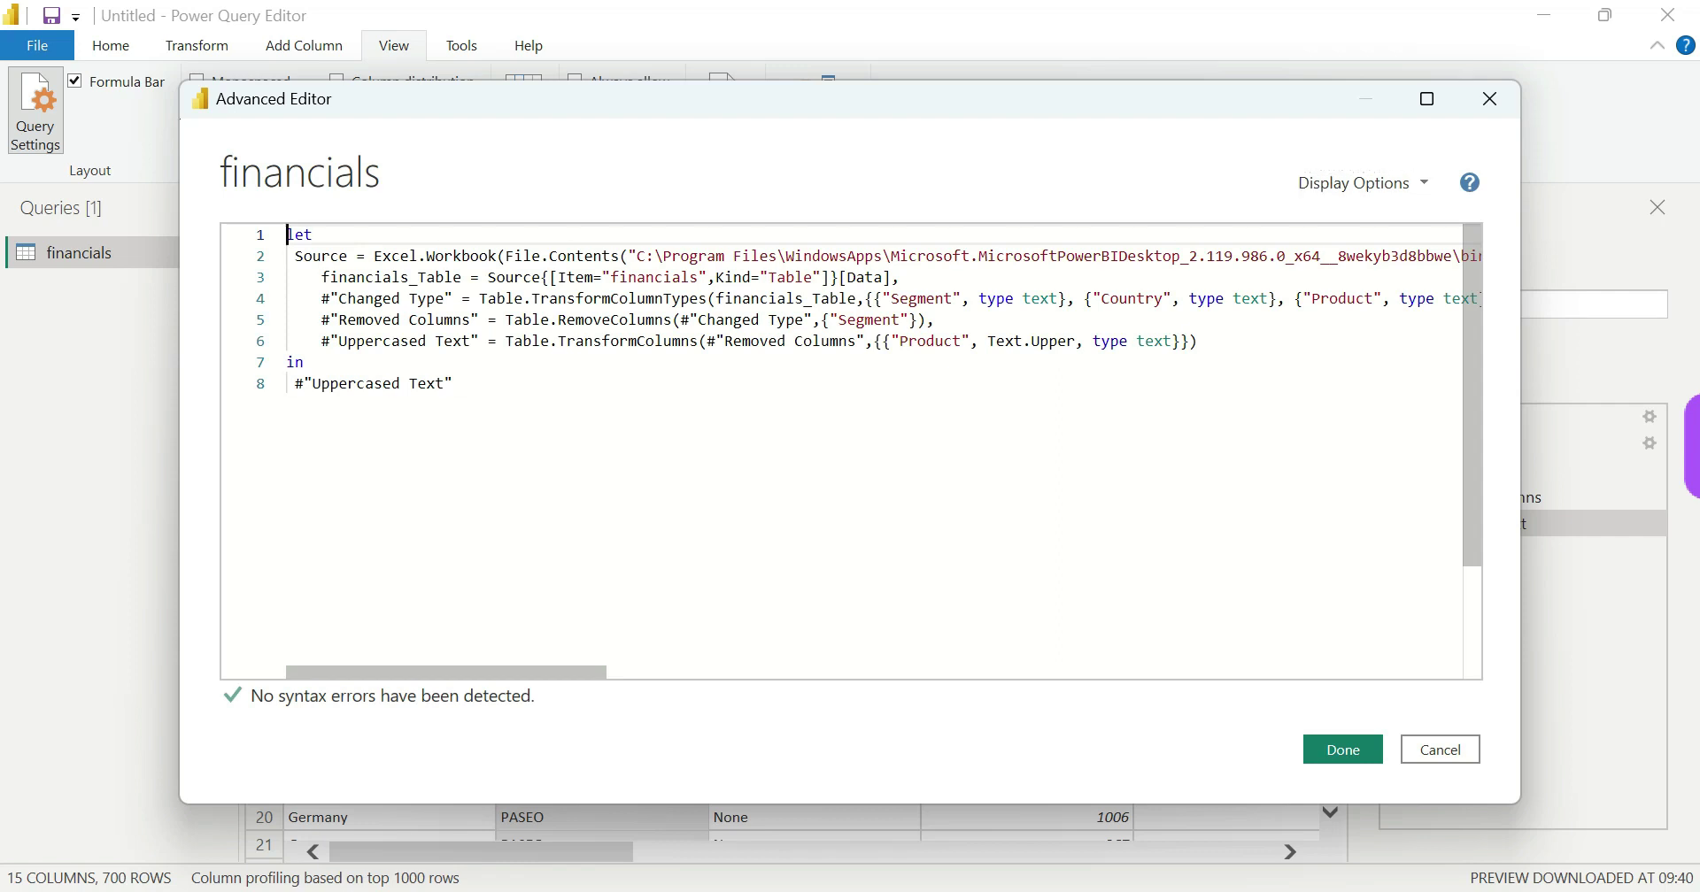
pyautogui.moveTo(454, 383); pyautogui.dragTo(241, 256)
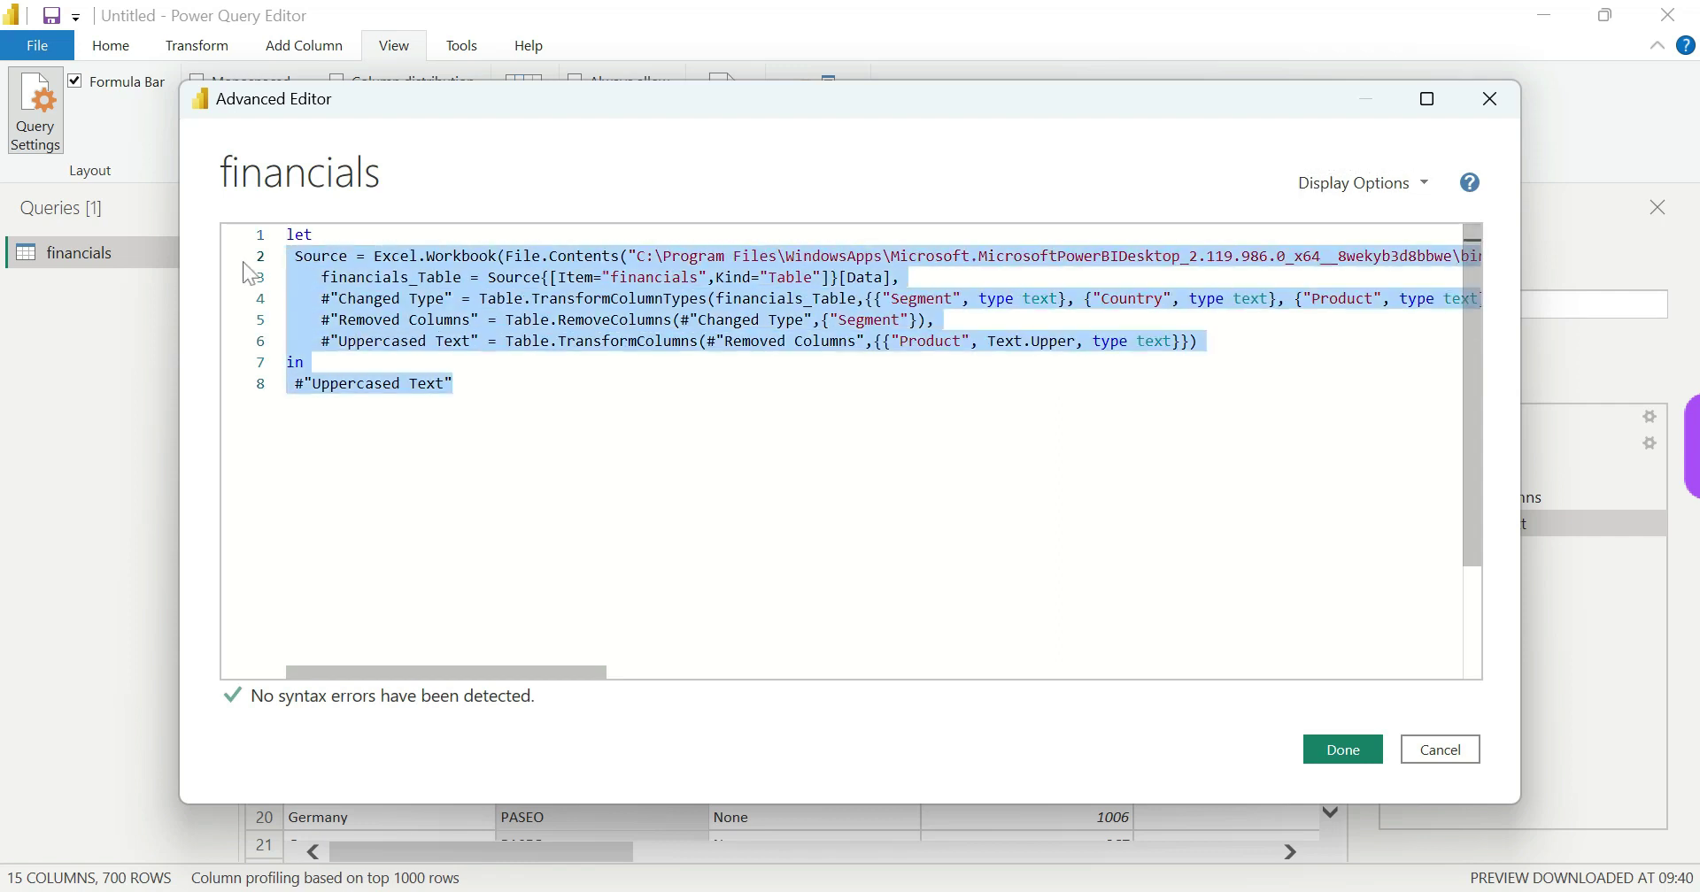
pyautogui.click(641, 386)
pyautogui.moveTo(287, 384); pyautogui.dragTo(304, 234)
pyautogui.hotkey('ctrl', 'End')
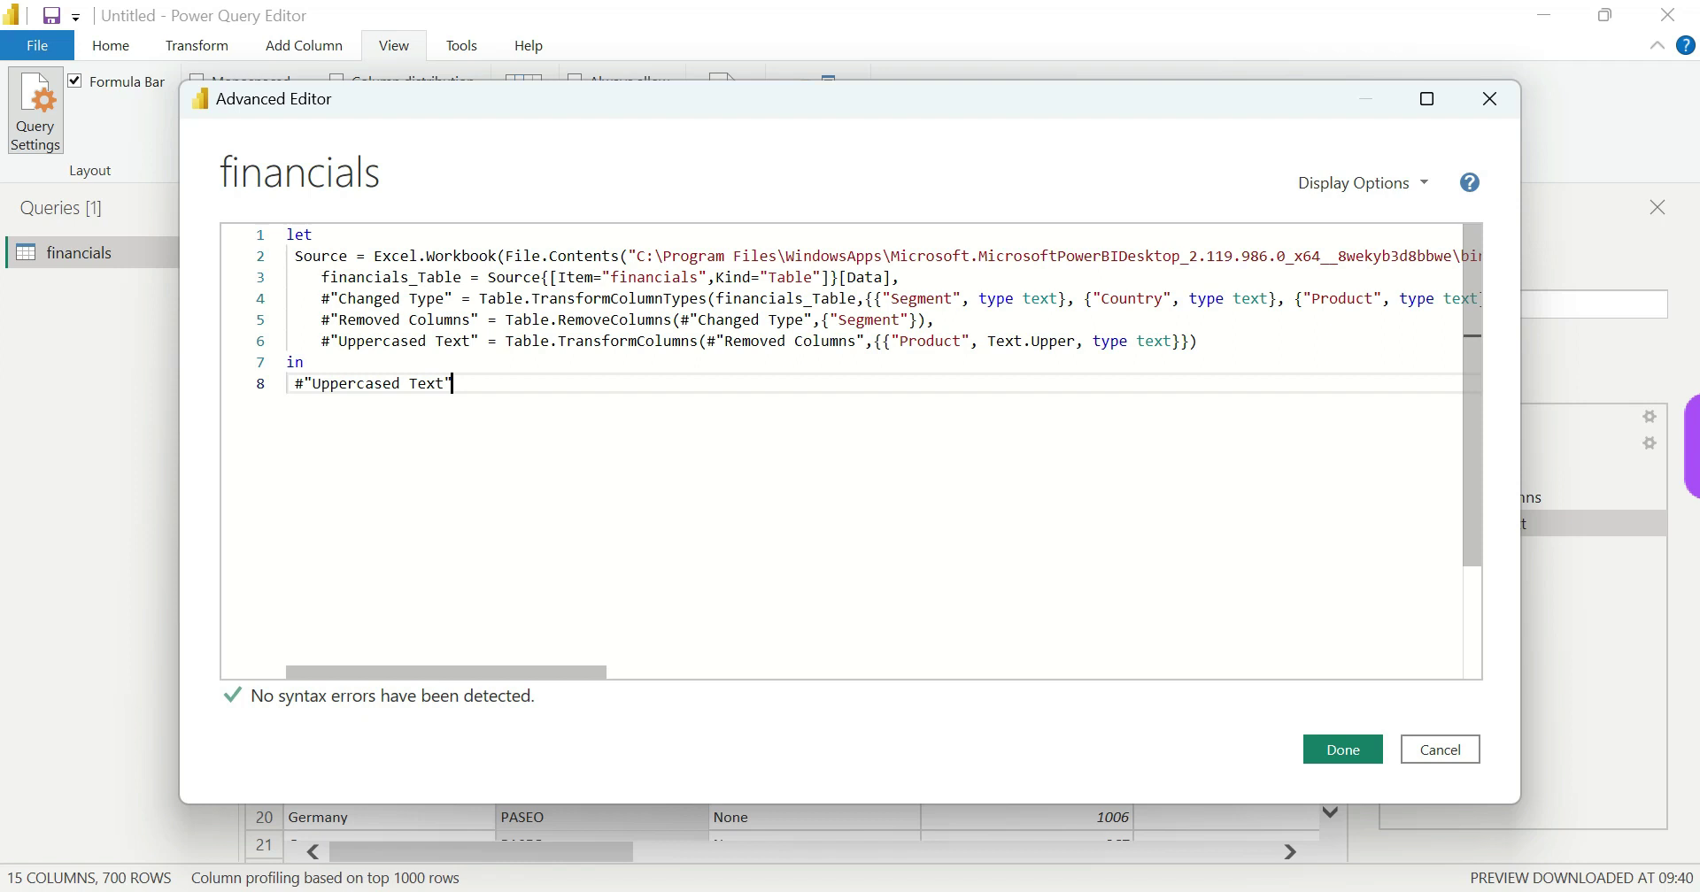
pyautogui.moveTo(641, 103); pyautogui.dragTo(608, 380)
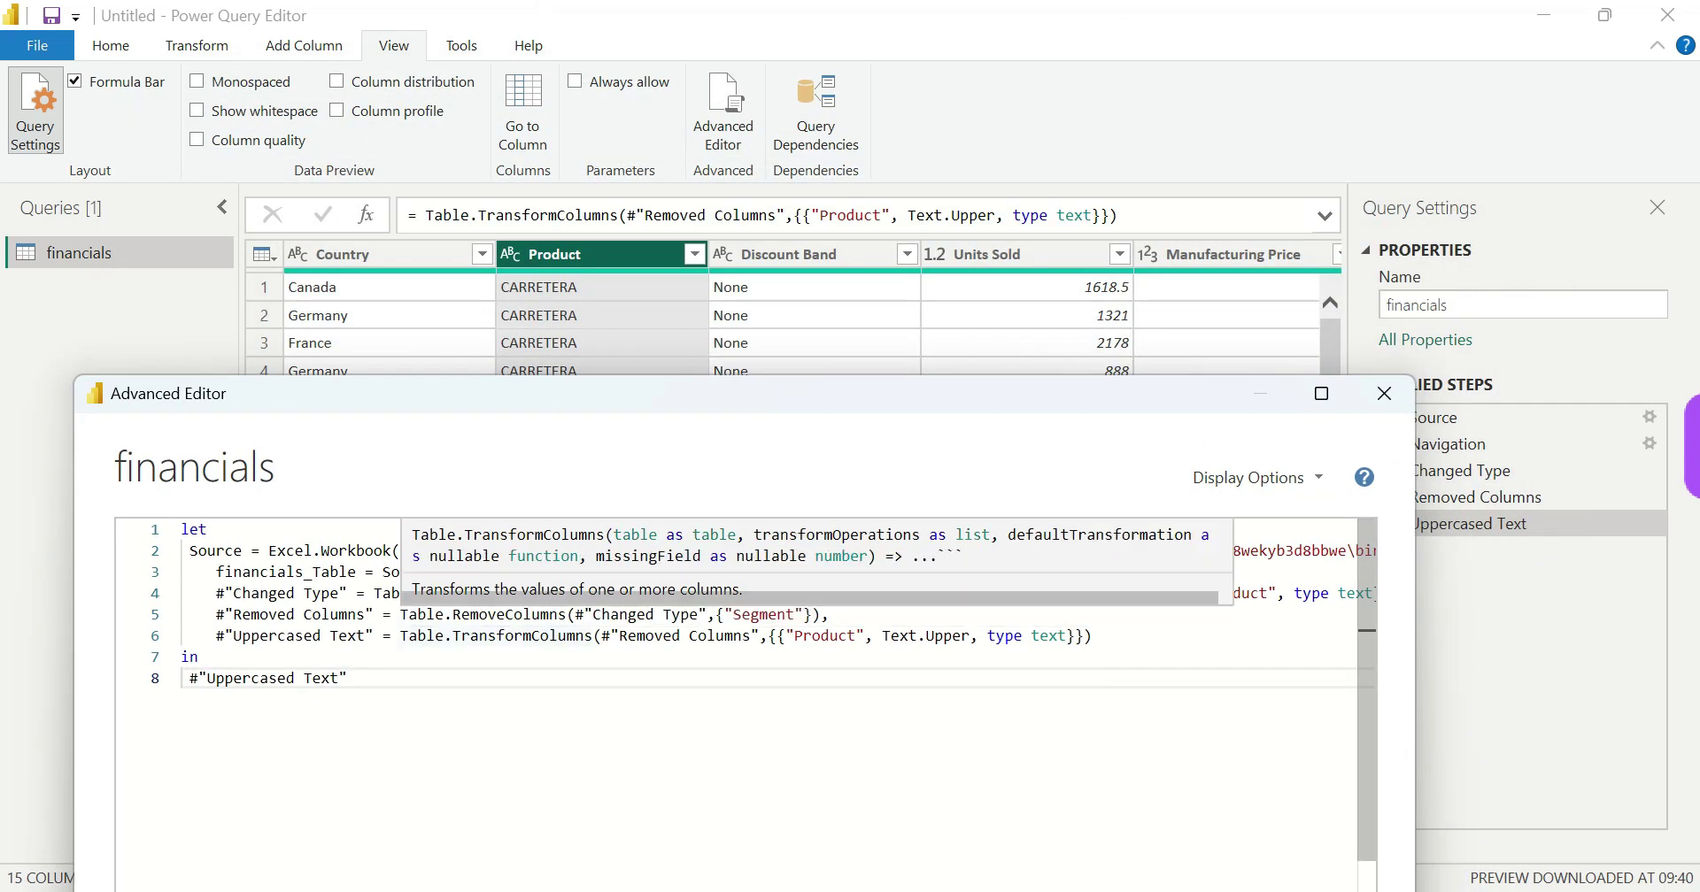
pyautogui.moveTo(789, 393); pyautogui.dragTo(815, 246)
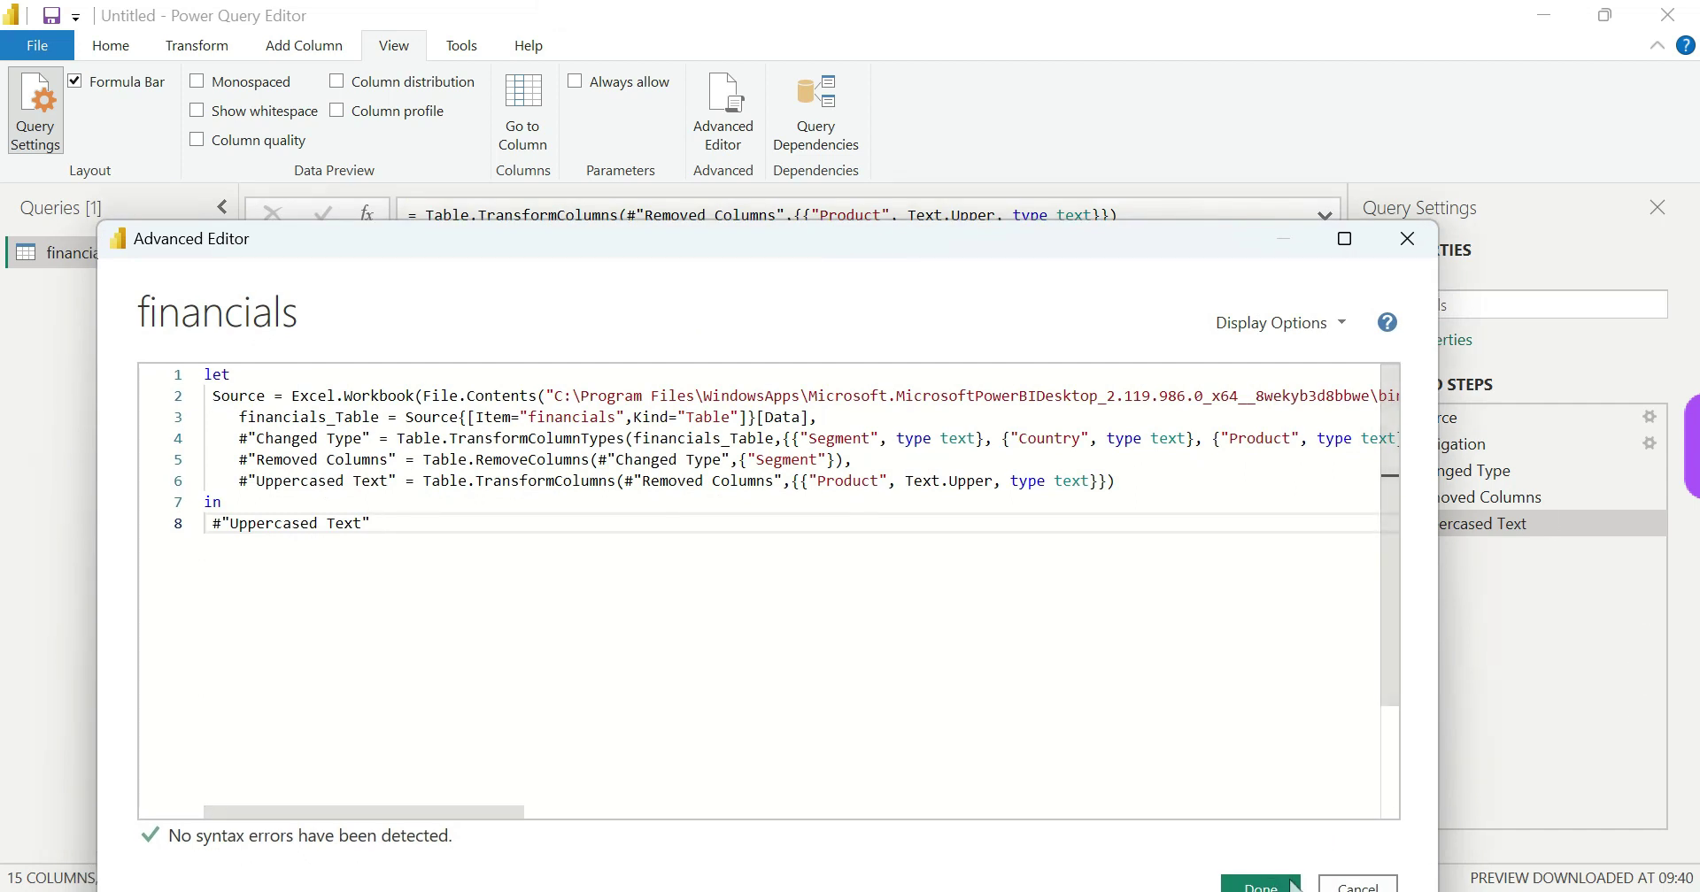
pyautogui.click(1338, 885)
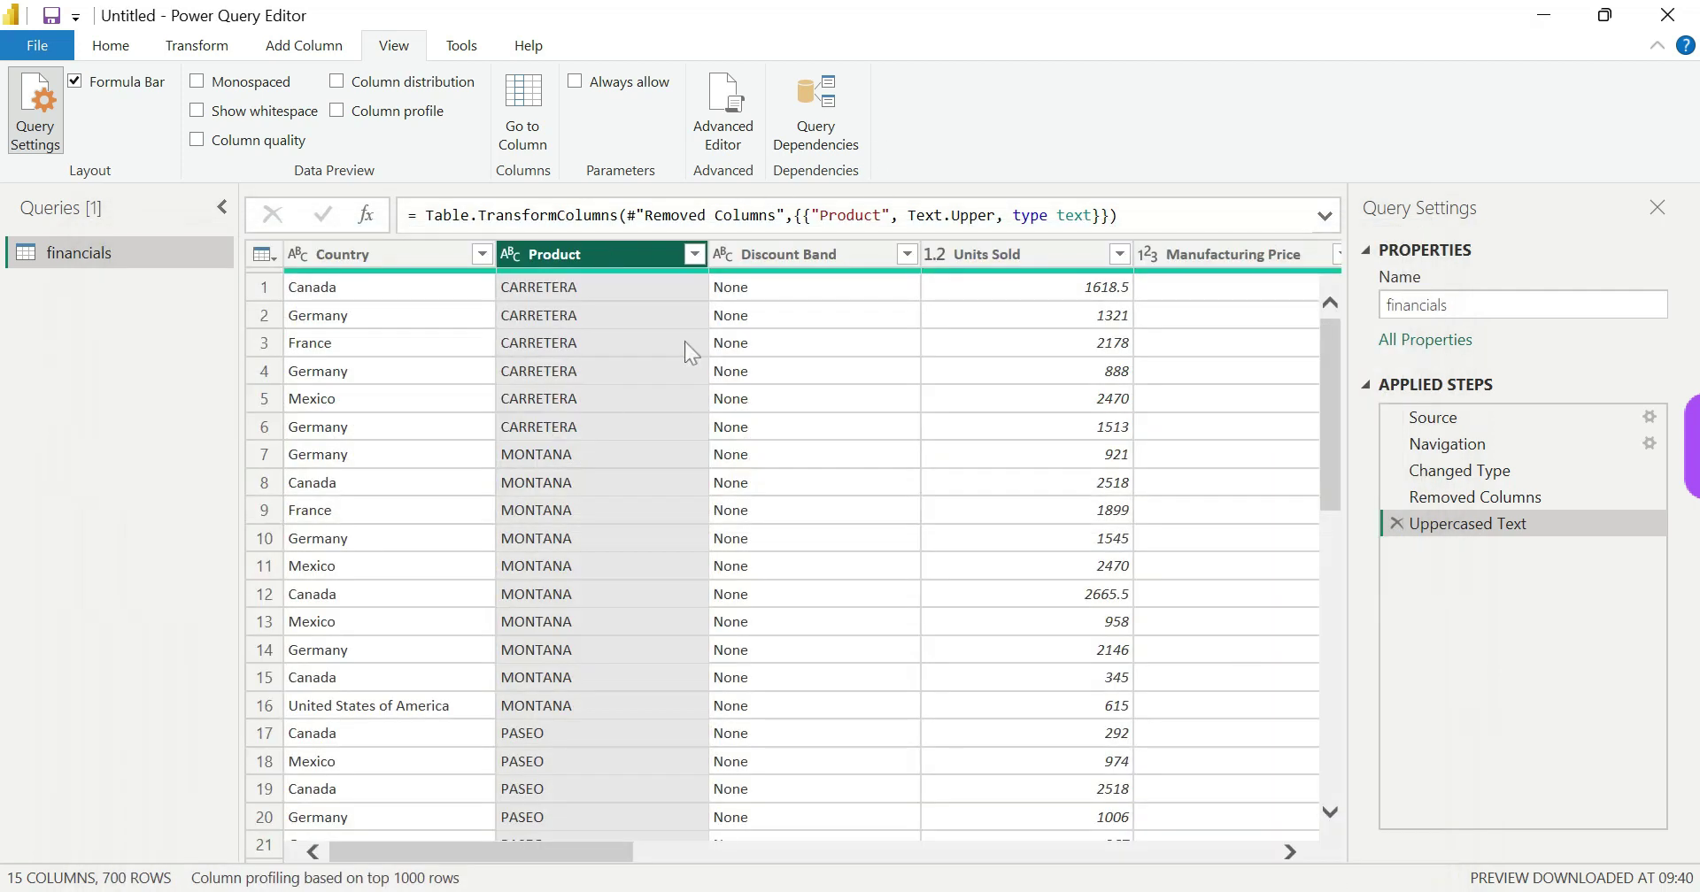
pyautogui.click(394, 258)
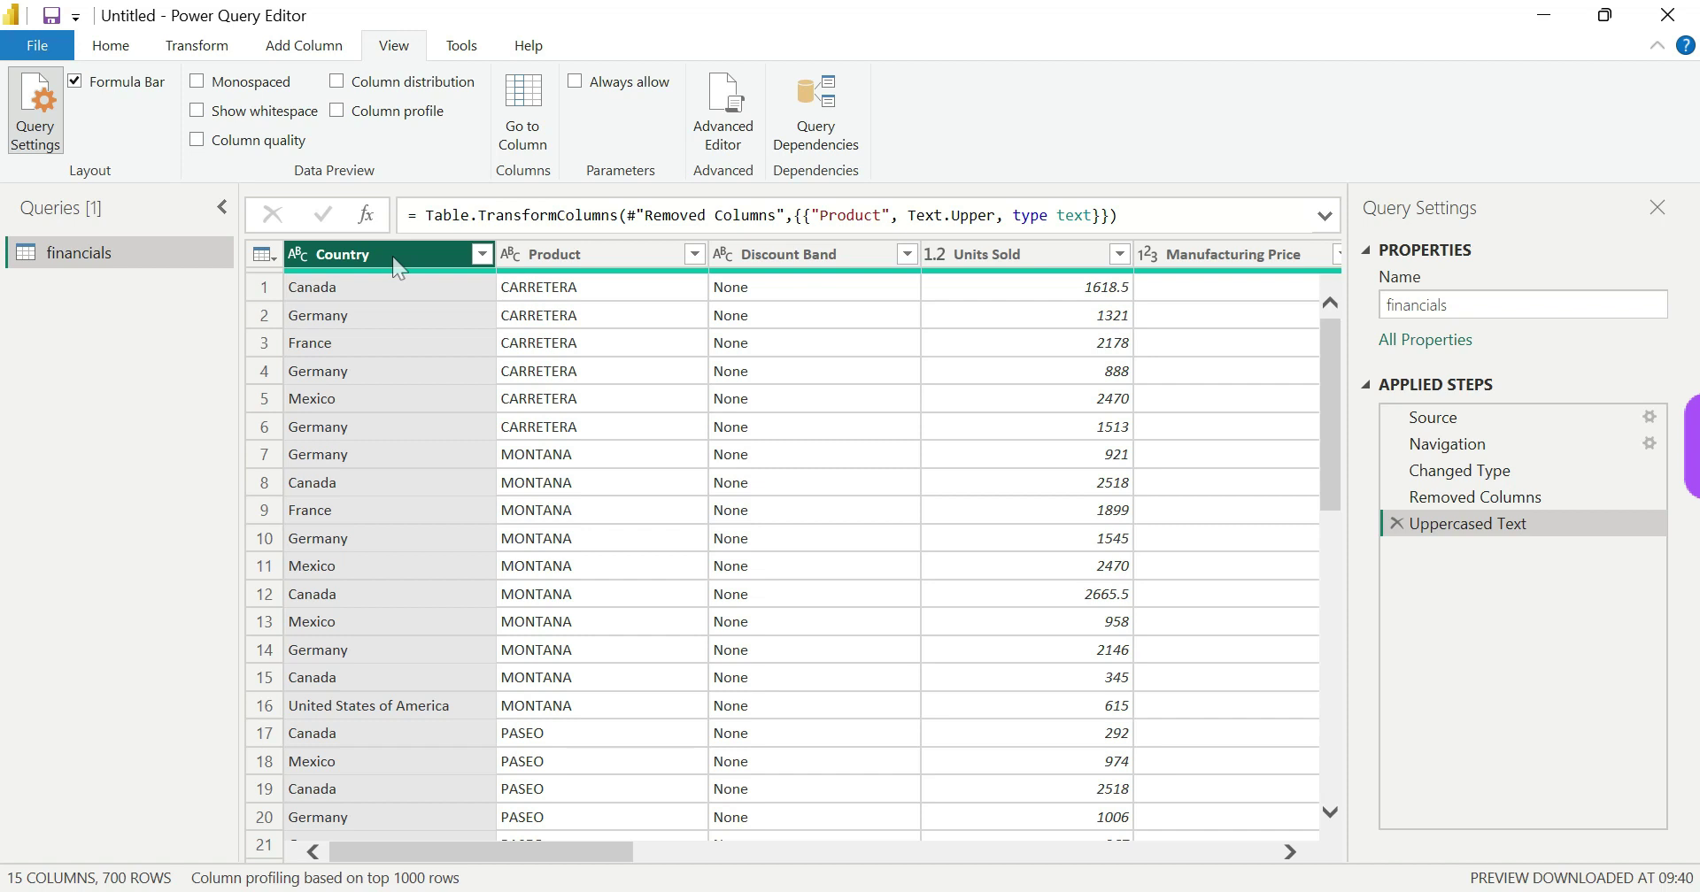
# Round the Units Sold column to 1 decimal place
pyautogui.rightClick(952, 256)
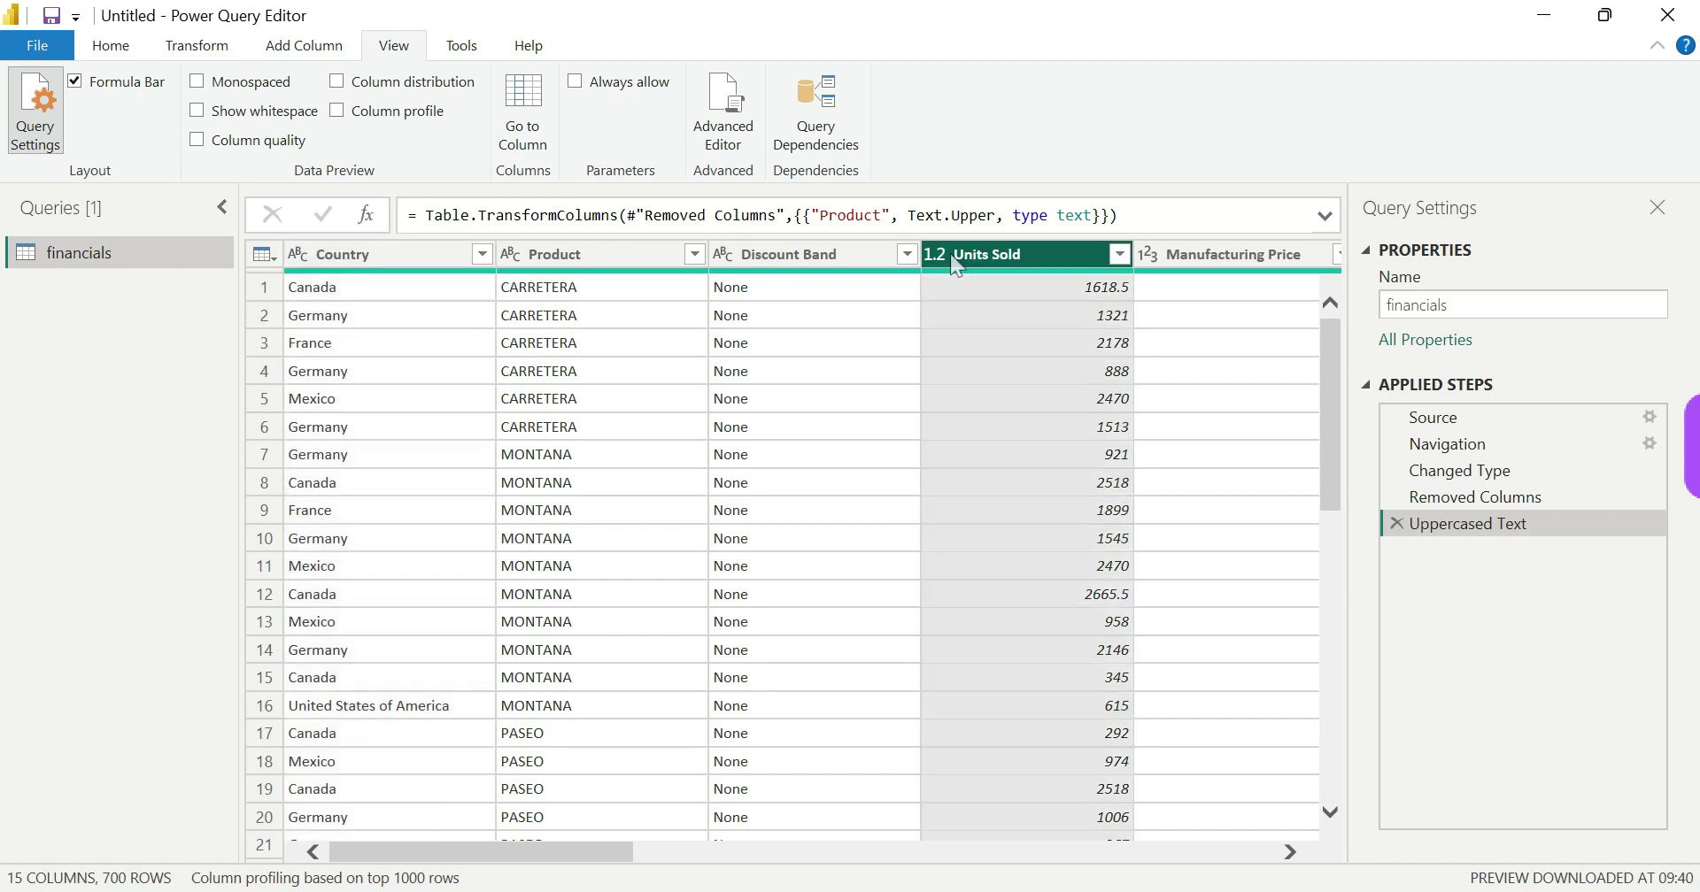
pyautogui.moveTo(1135, 478)
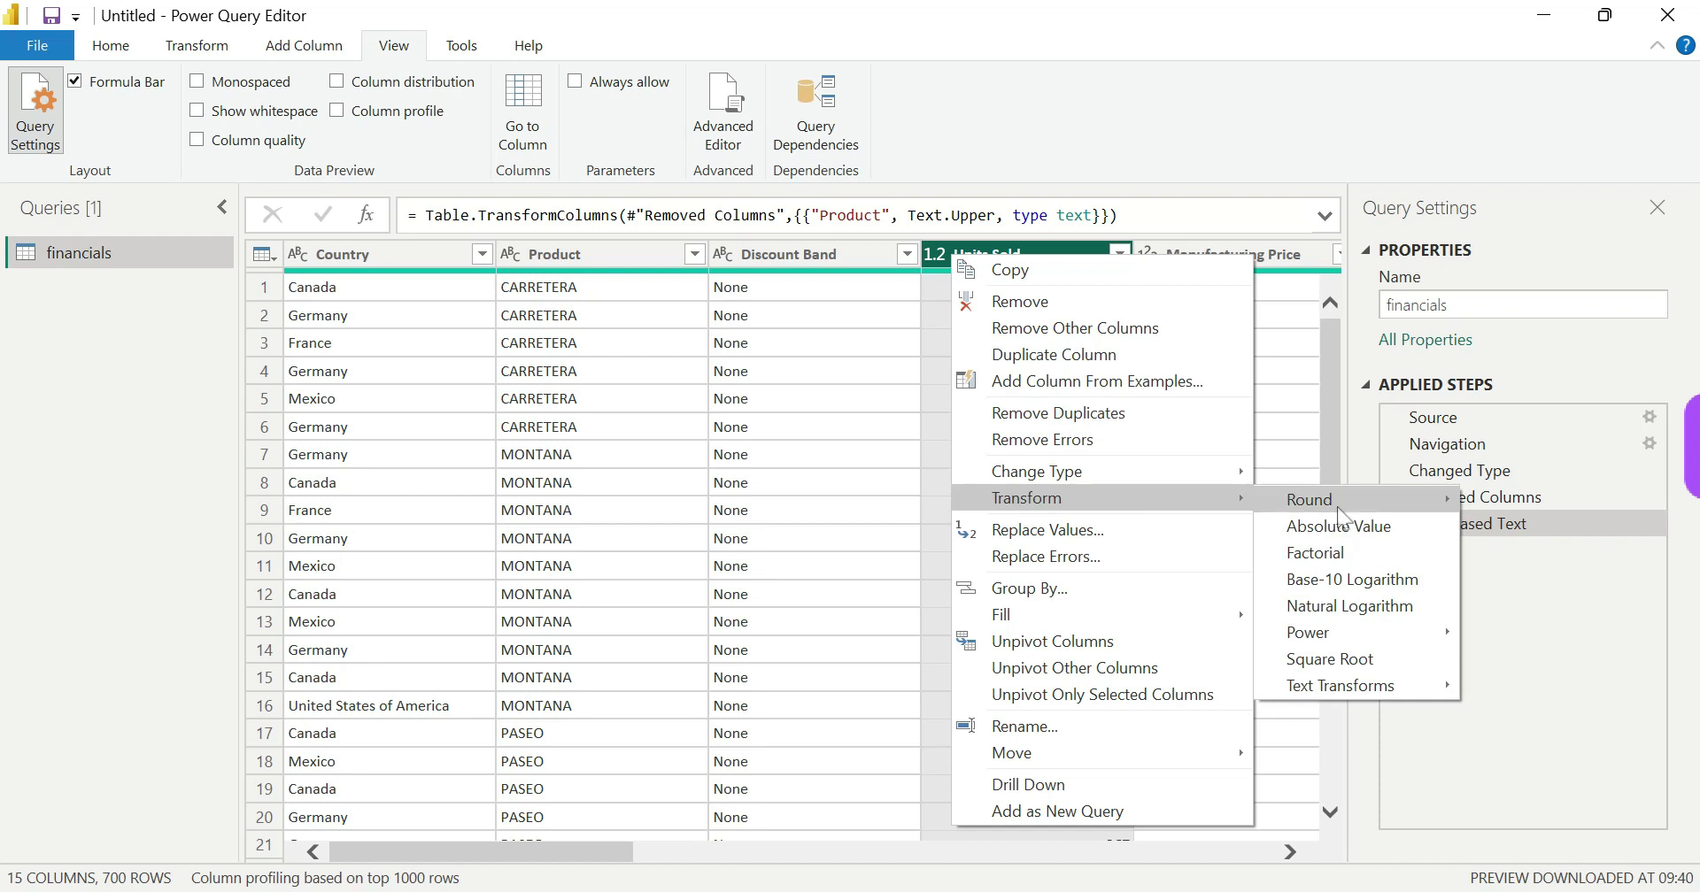
pyautogui.moveTo(1328, 505)
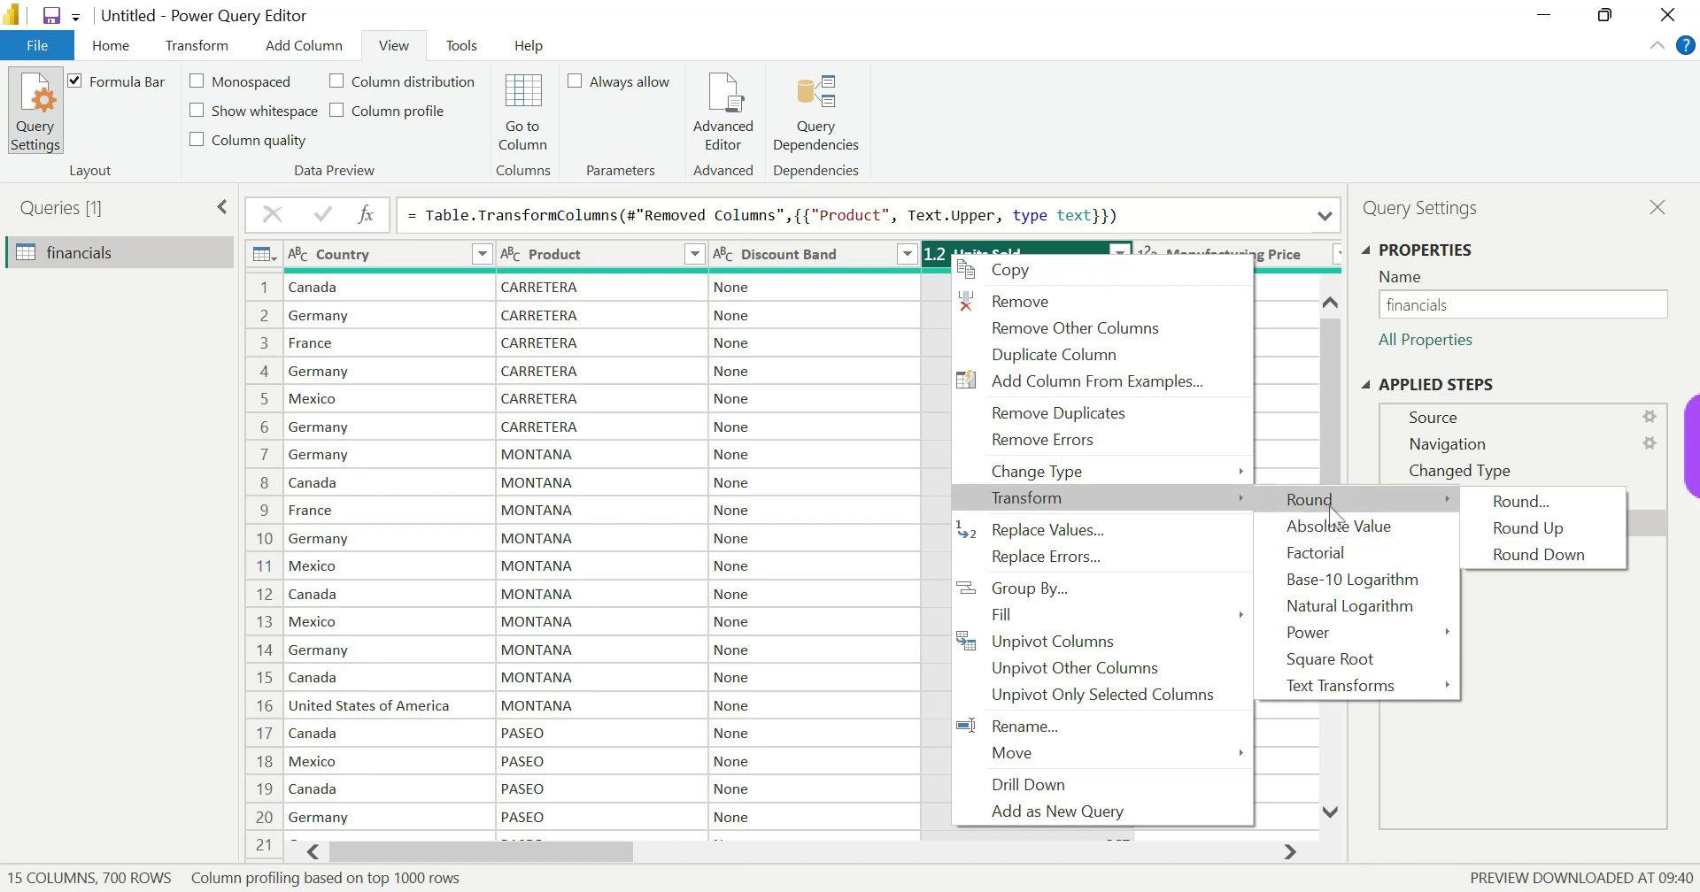
pyautogui.click(1505, 502)
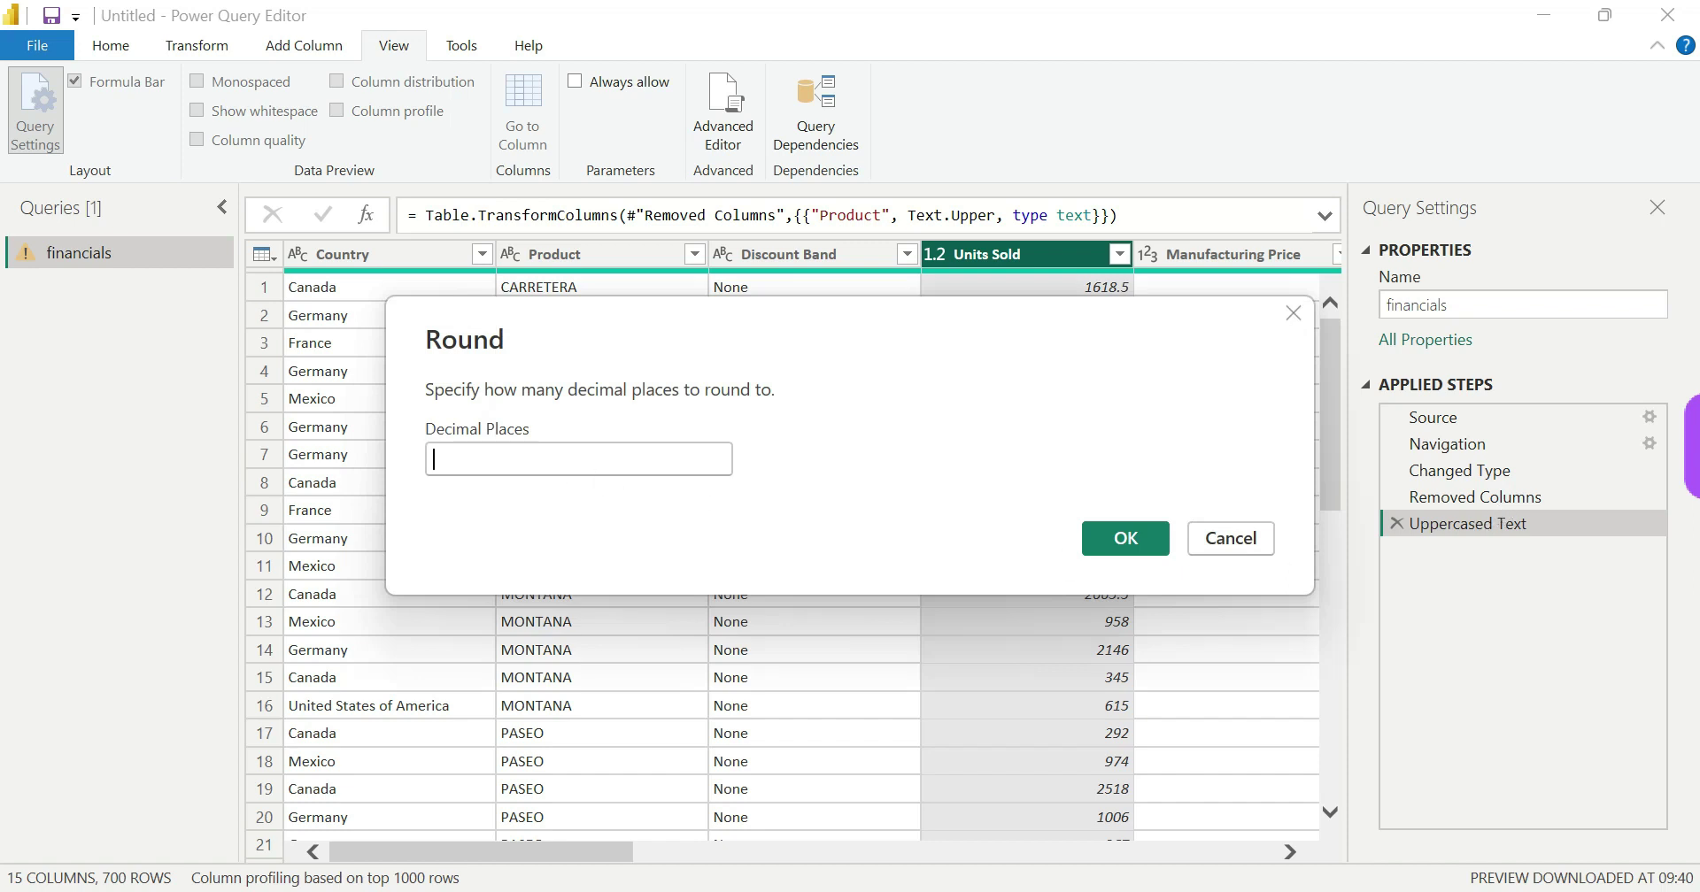
pyautogui.write('1')
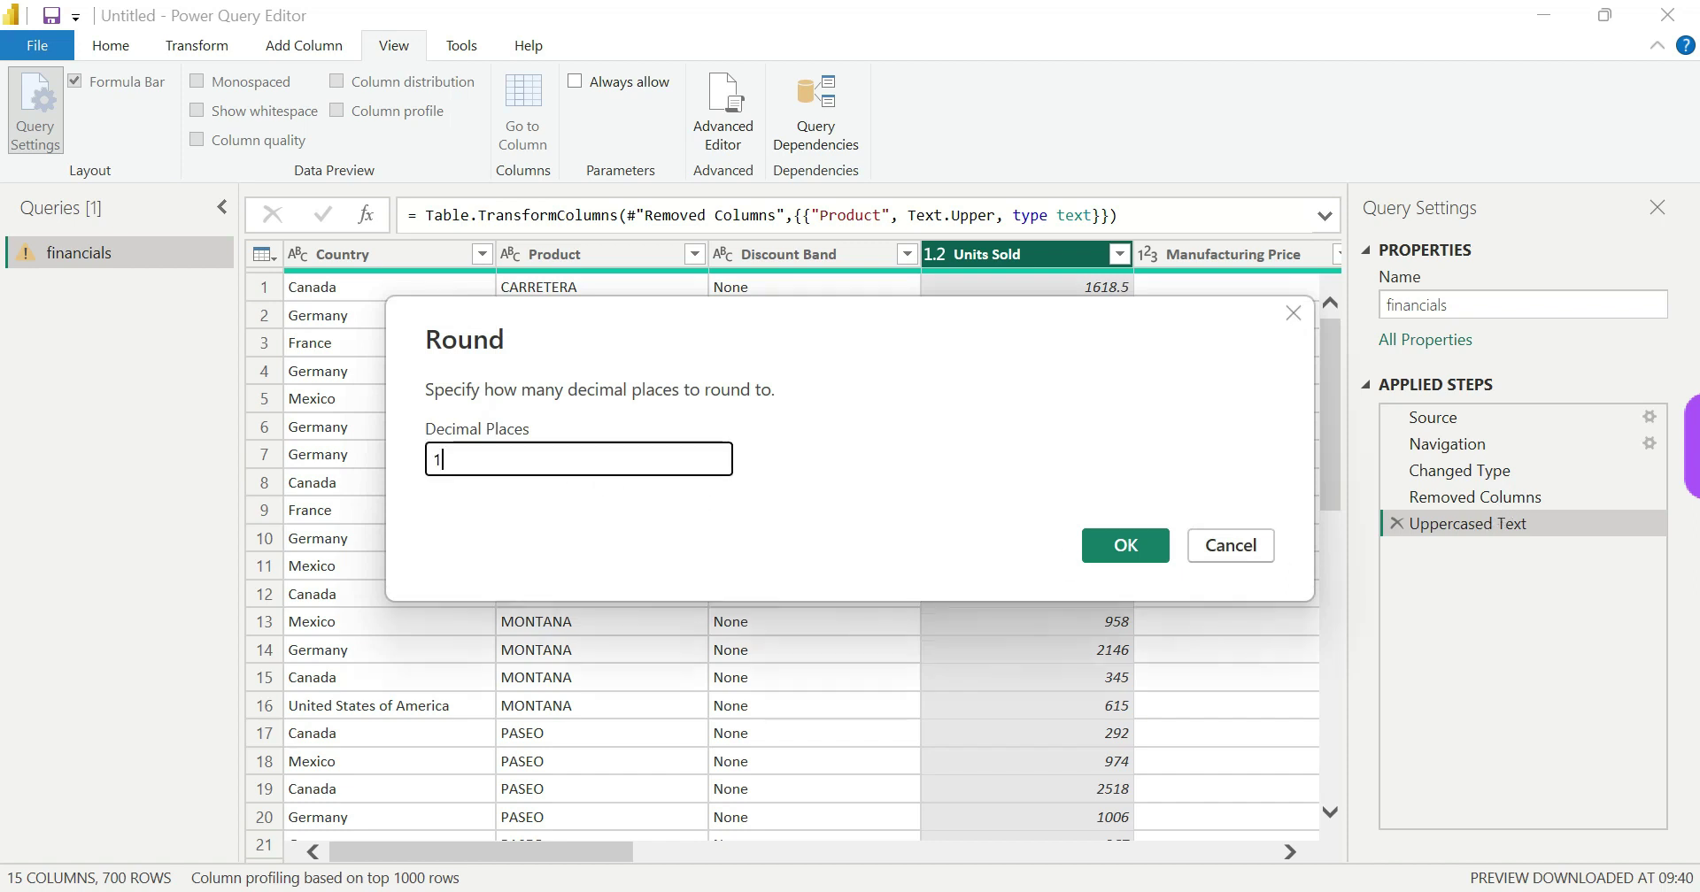
pyautogui.click(1124, 540)
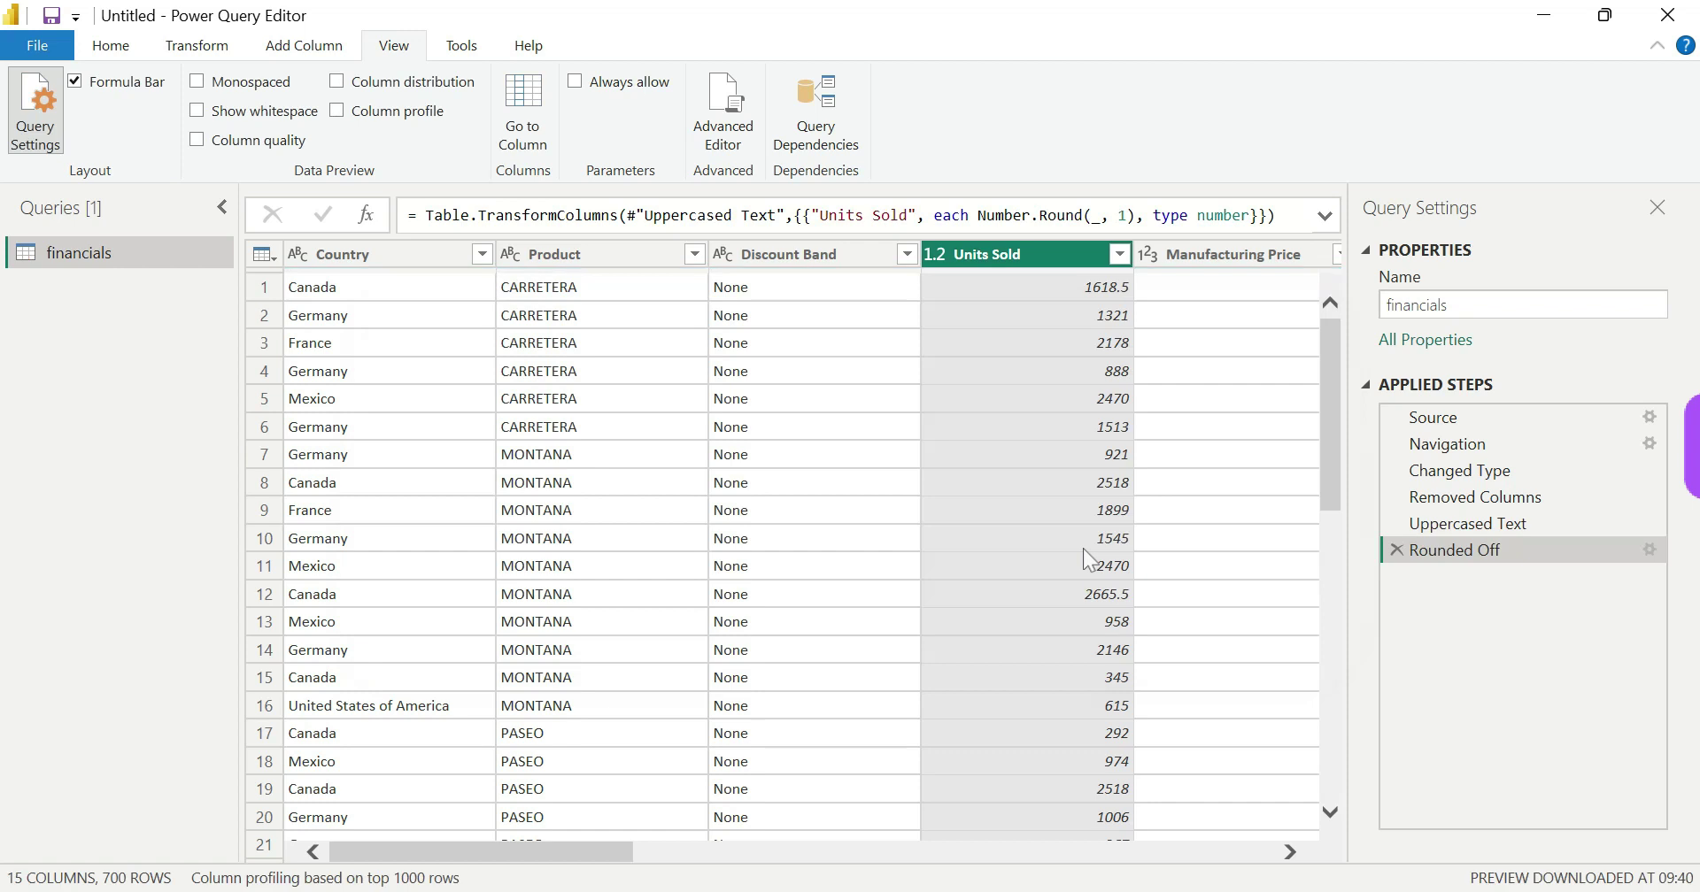
# Review the query's M code and the Rounded Off step's formula without changing anything
pyautogui.click(732, 120)
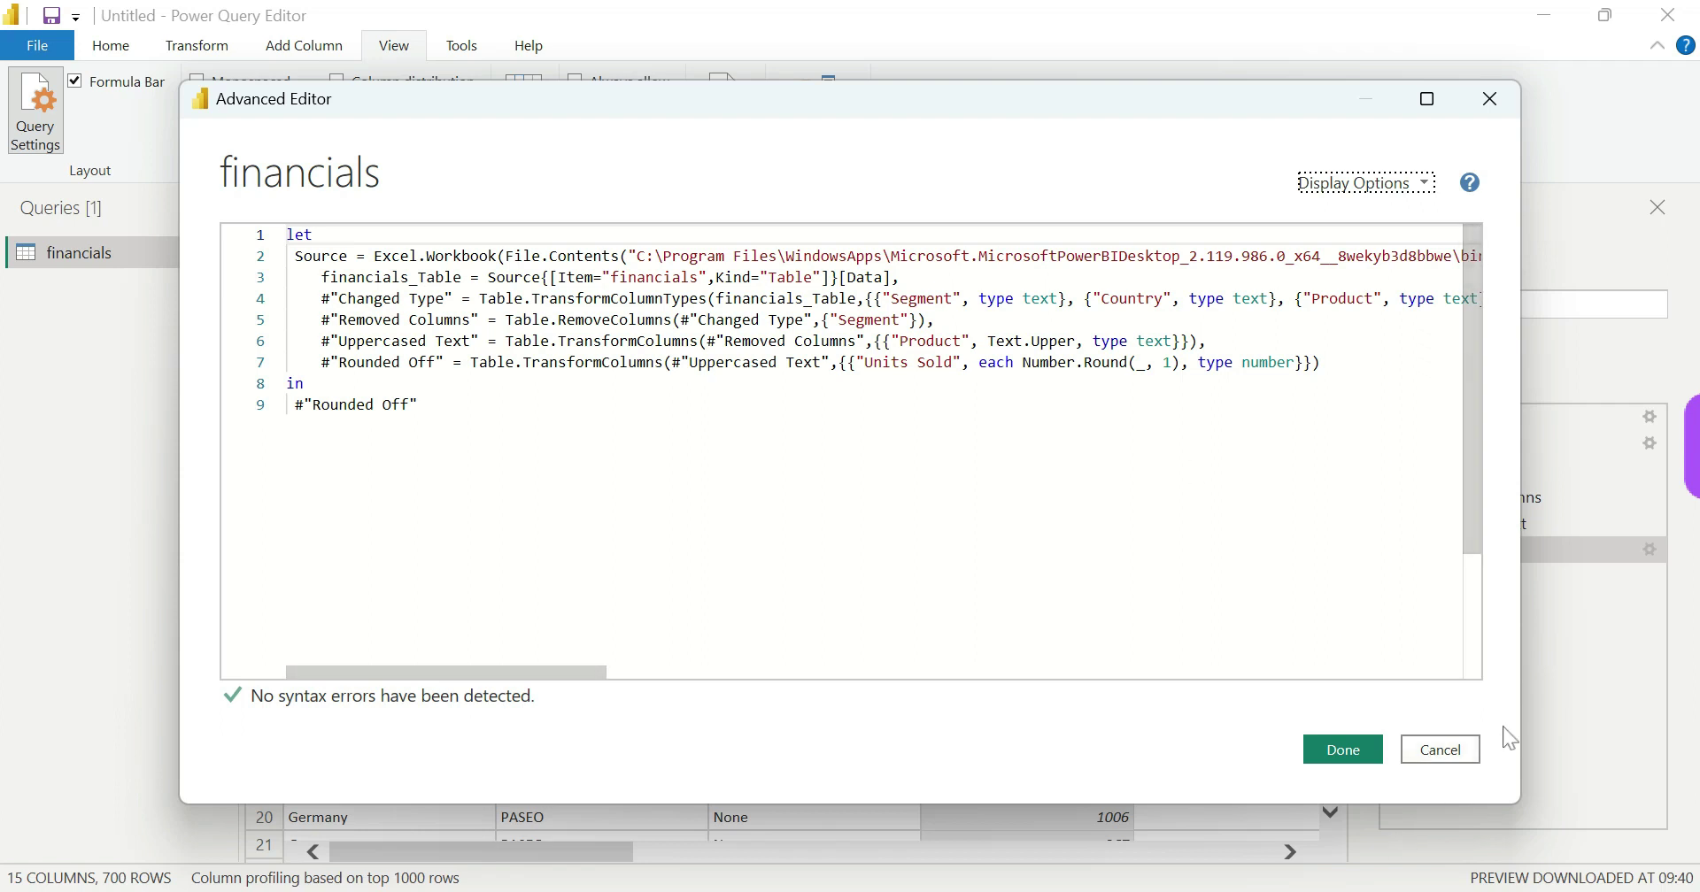
pyautogui.click(1436, 749)
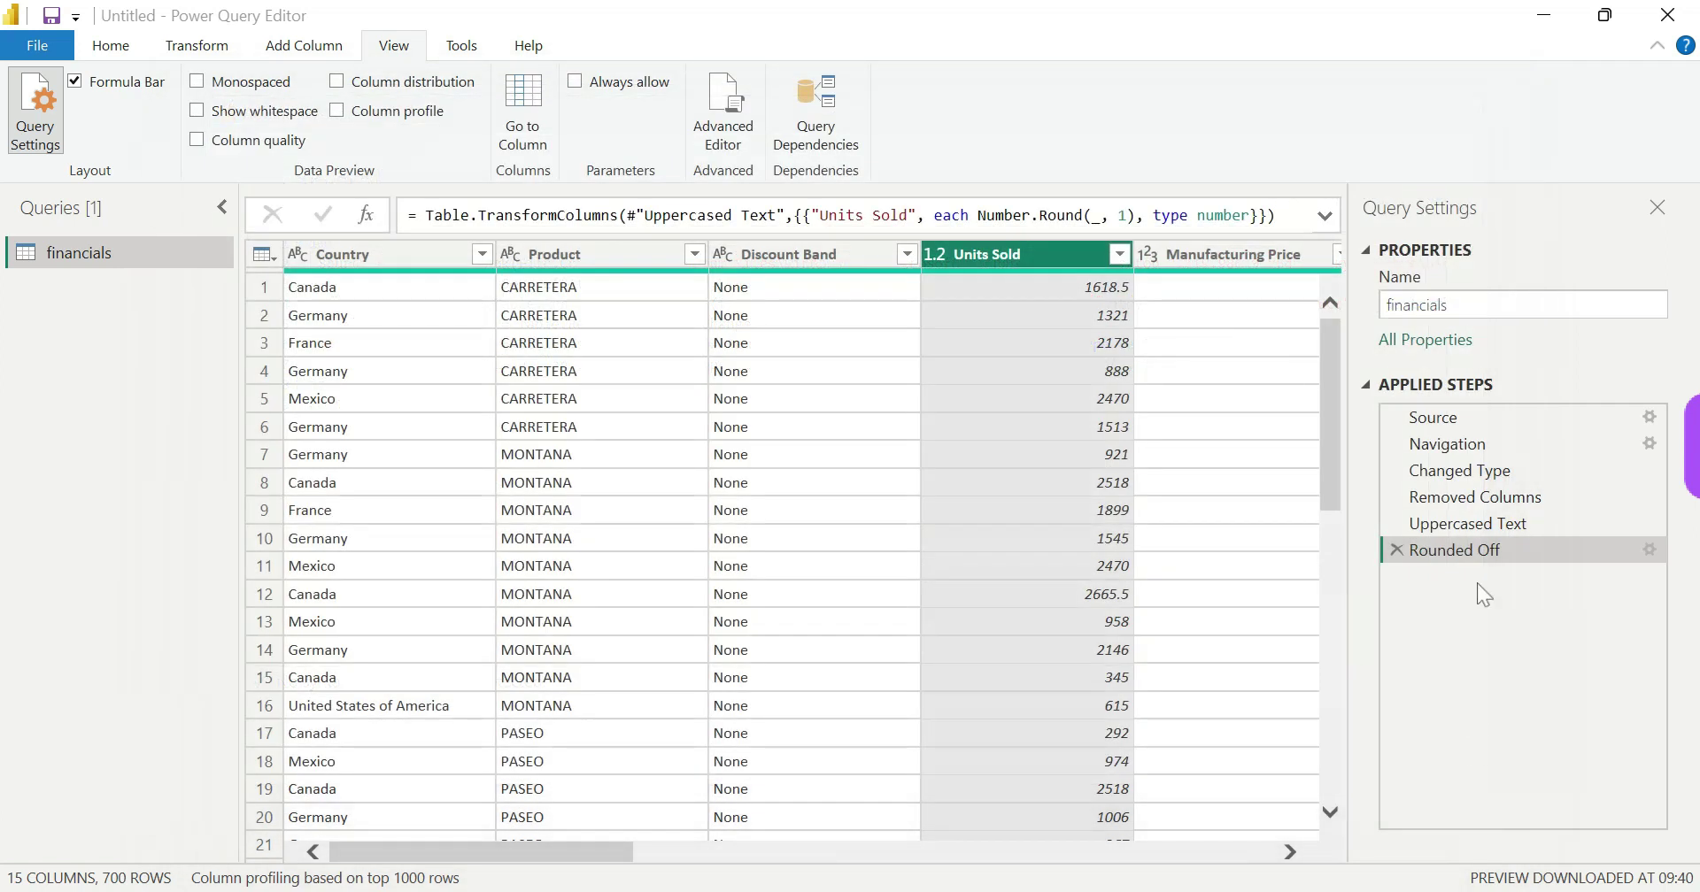
pyautogui.click(1065, 213)
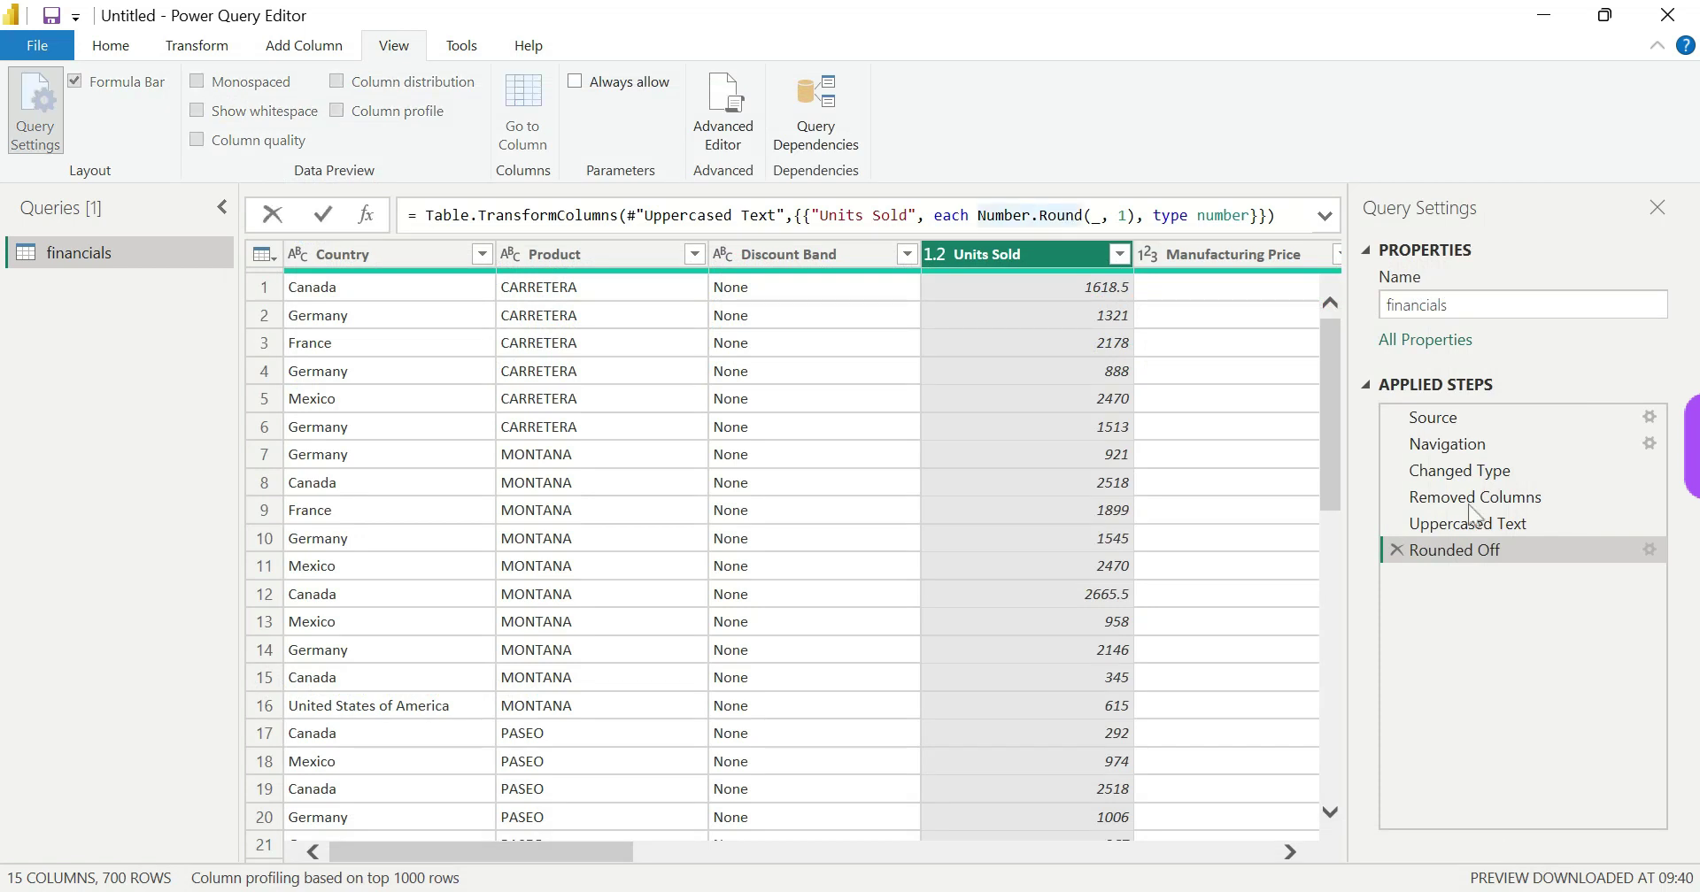
pyautogui.press('Escape')
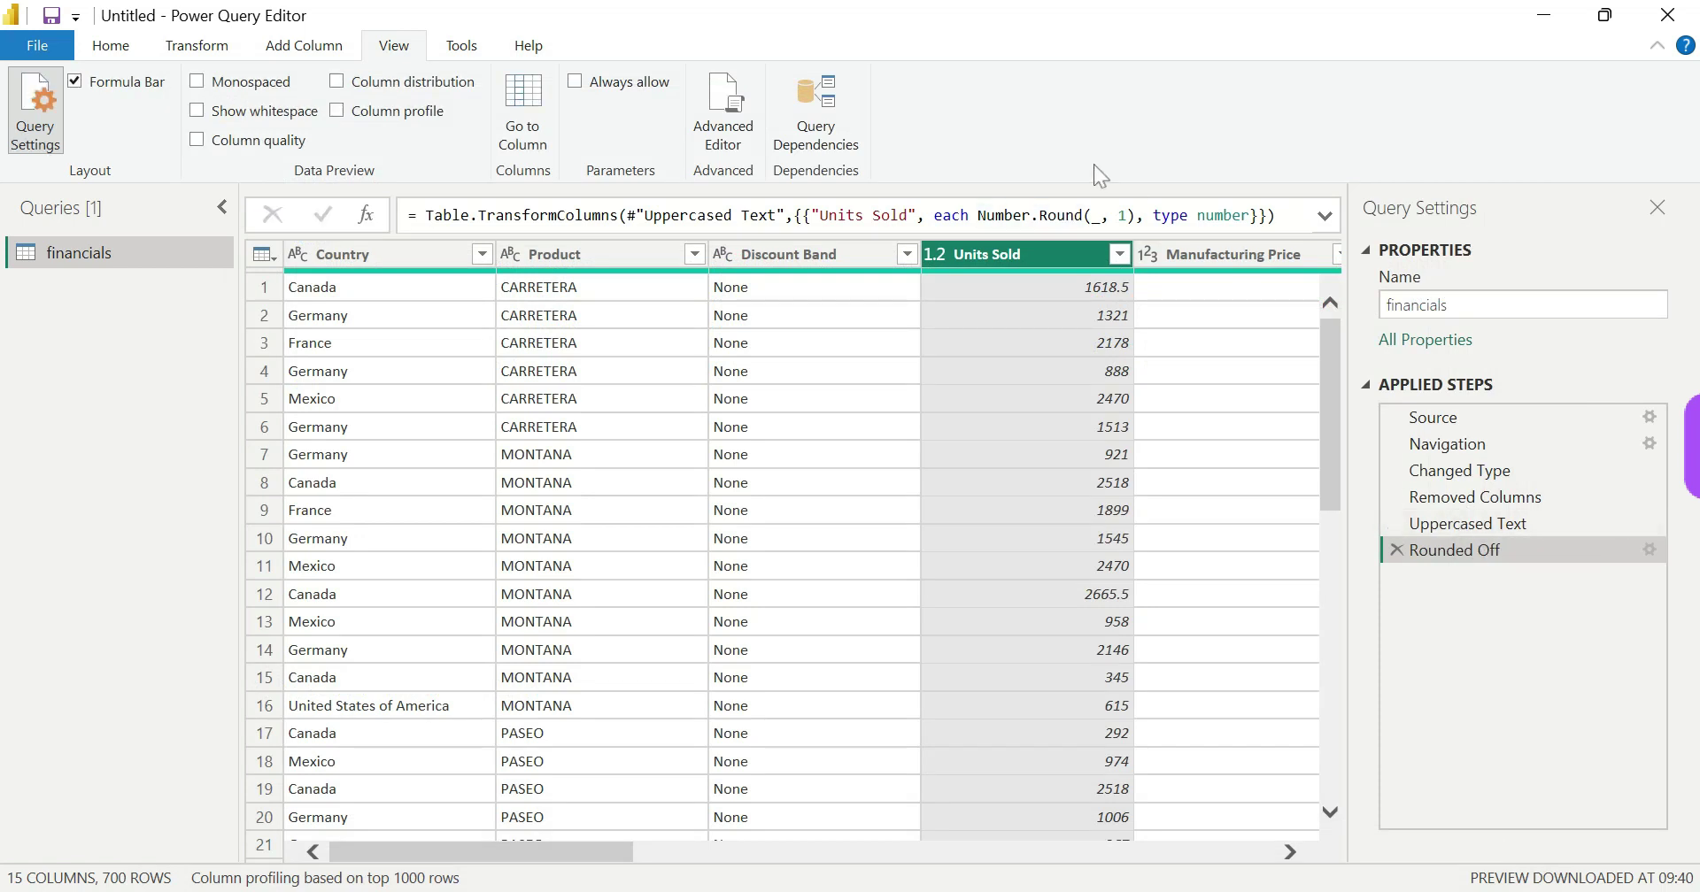
# Select the Uppercased Text step to show its Text.Upper formula, then review the code
pyautogui.click(1543, 515)
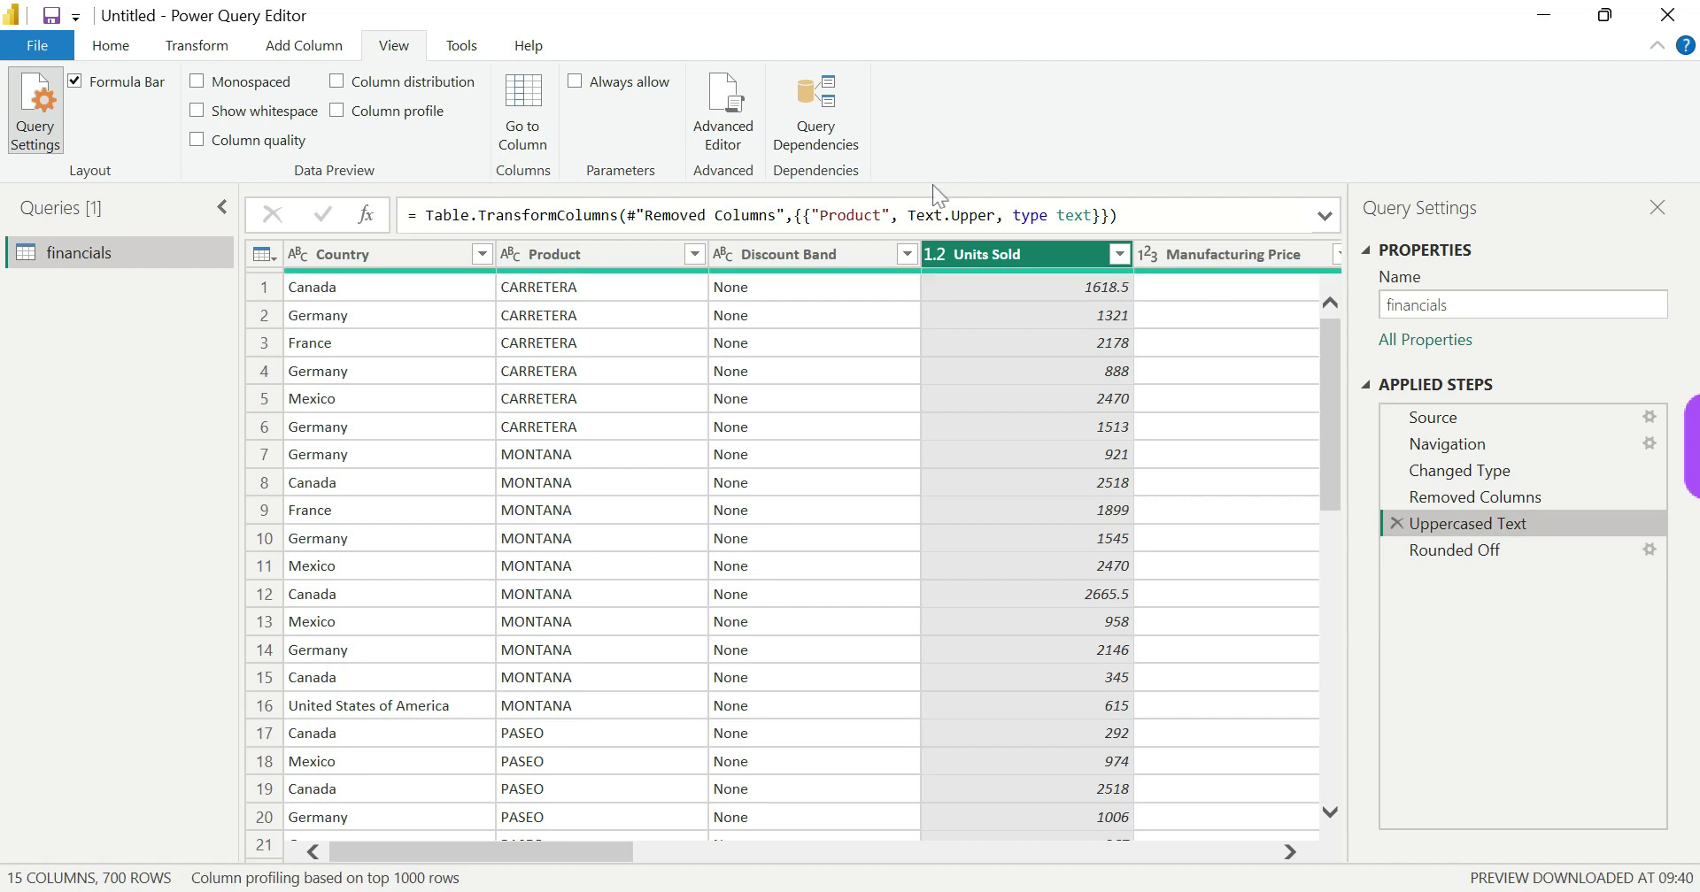
pyautogui.click(933, 215)
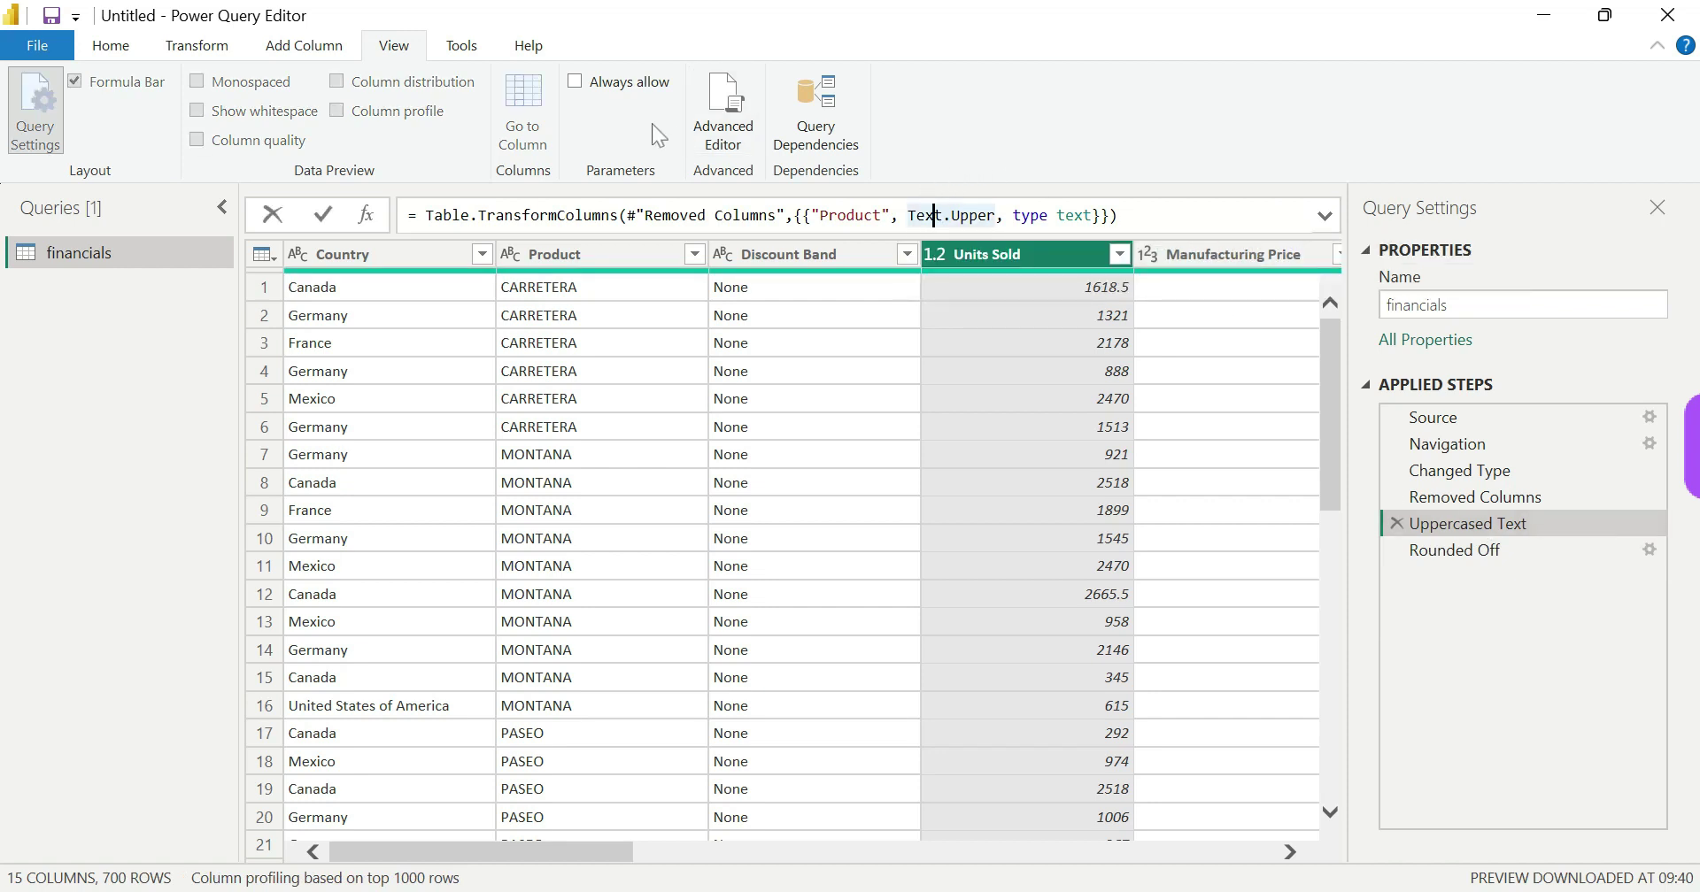
pyautogui.click(725, 111)
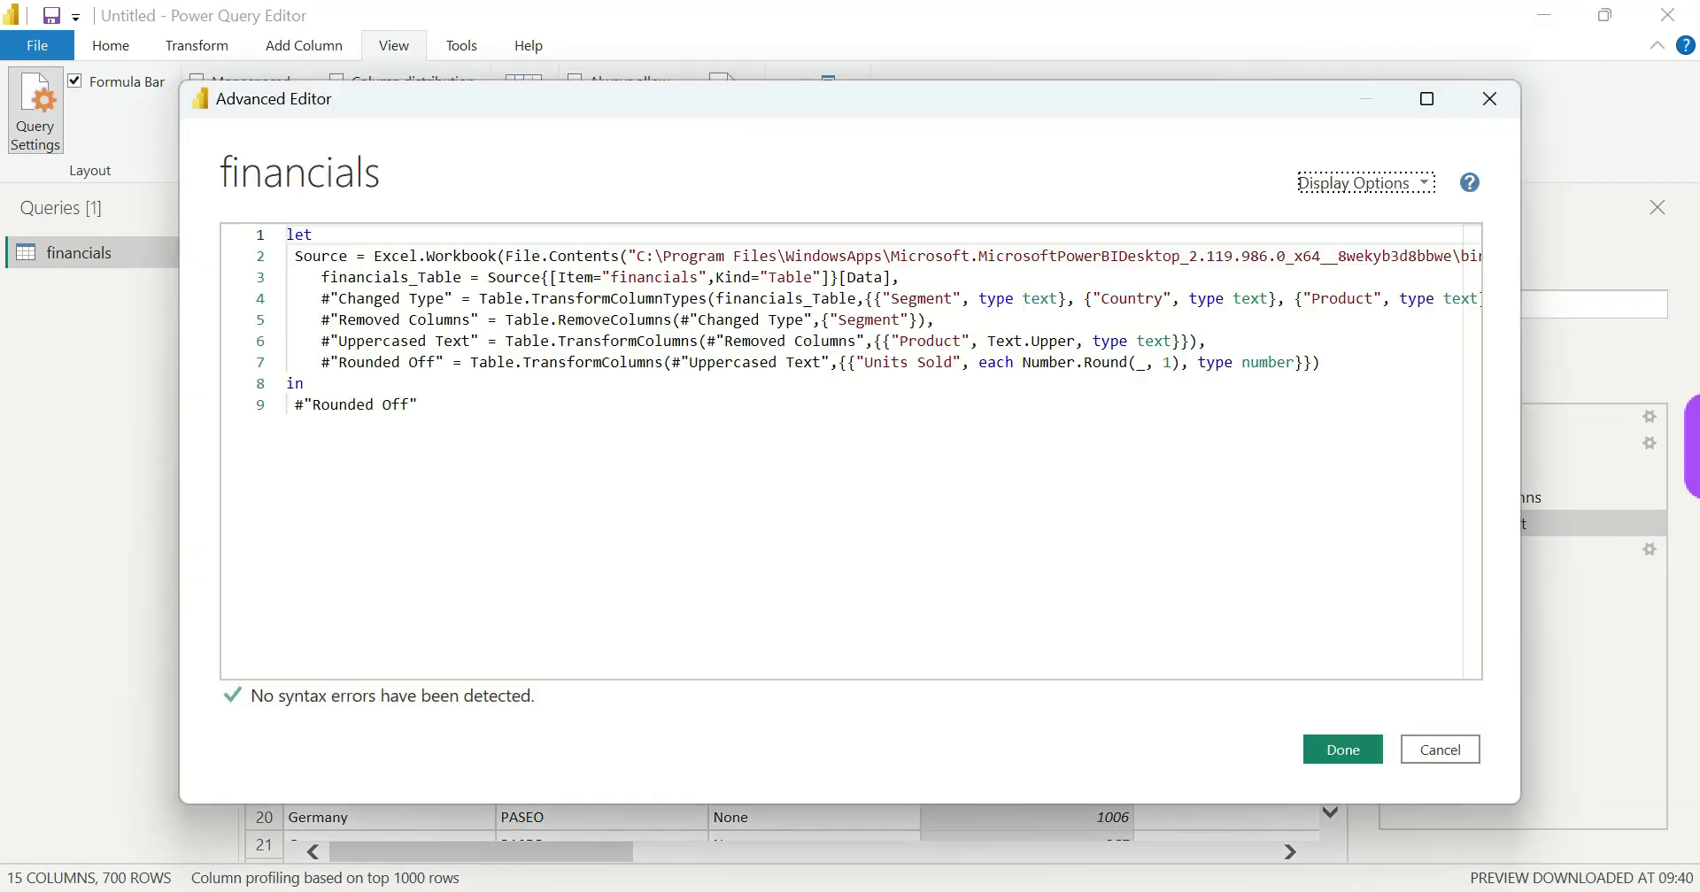
pyautogui.click(1428, 755)
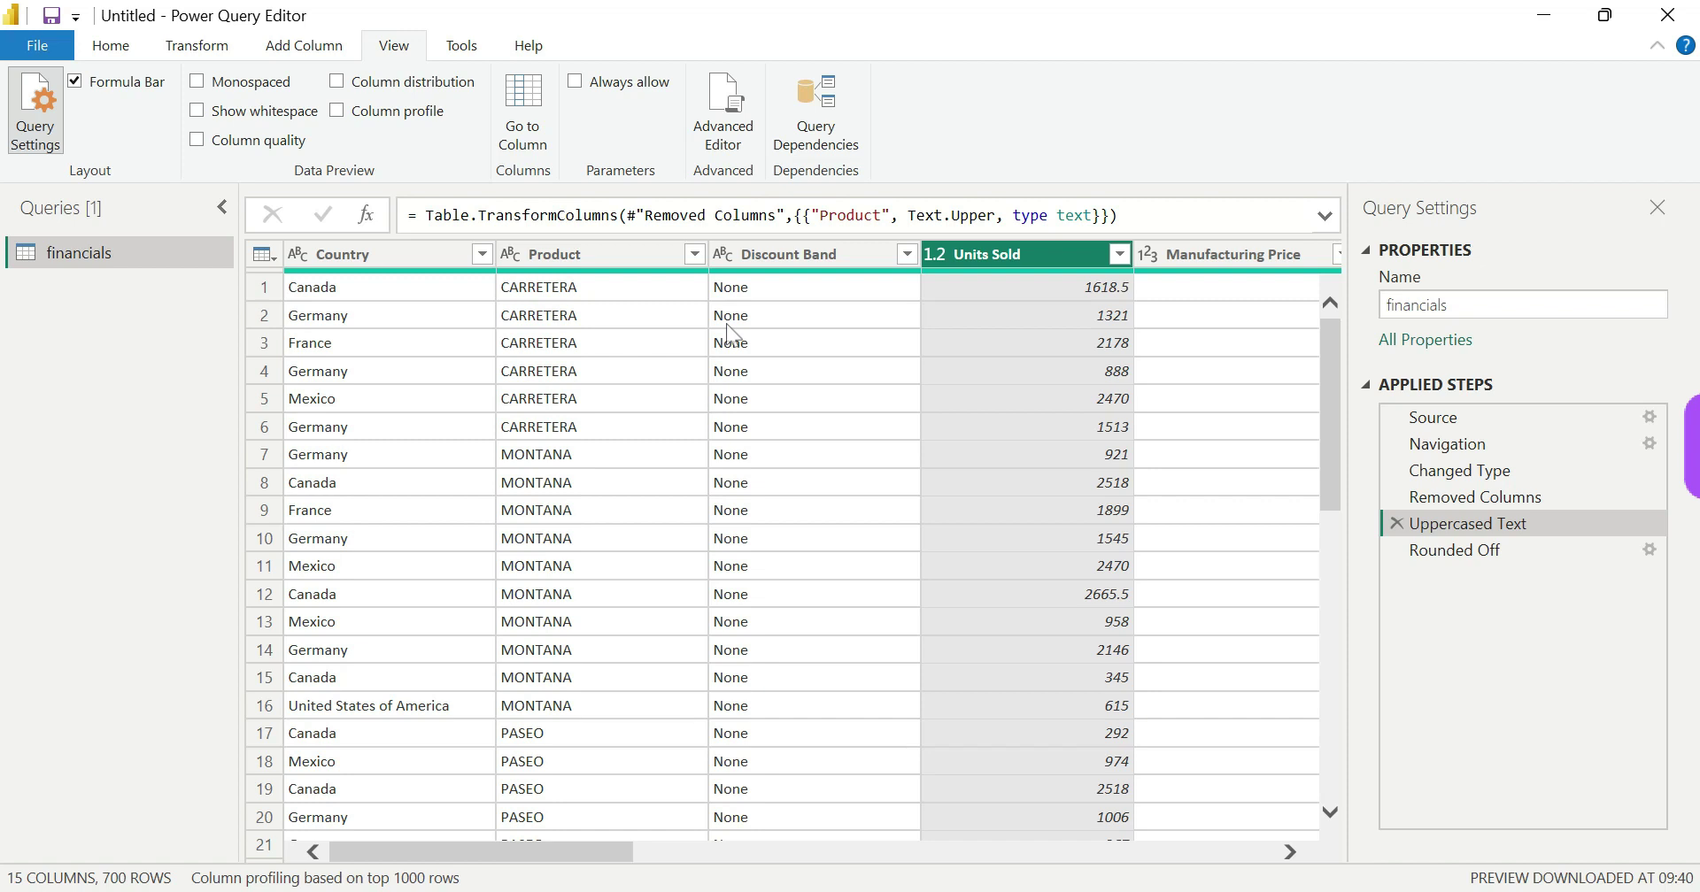
pyautogui.click(724, 110)
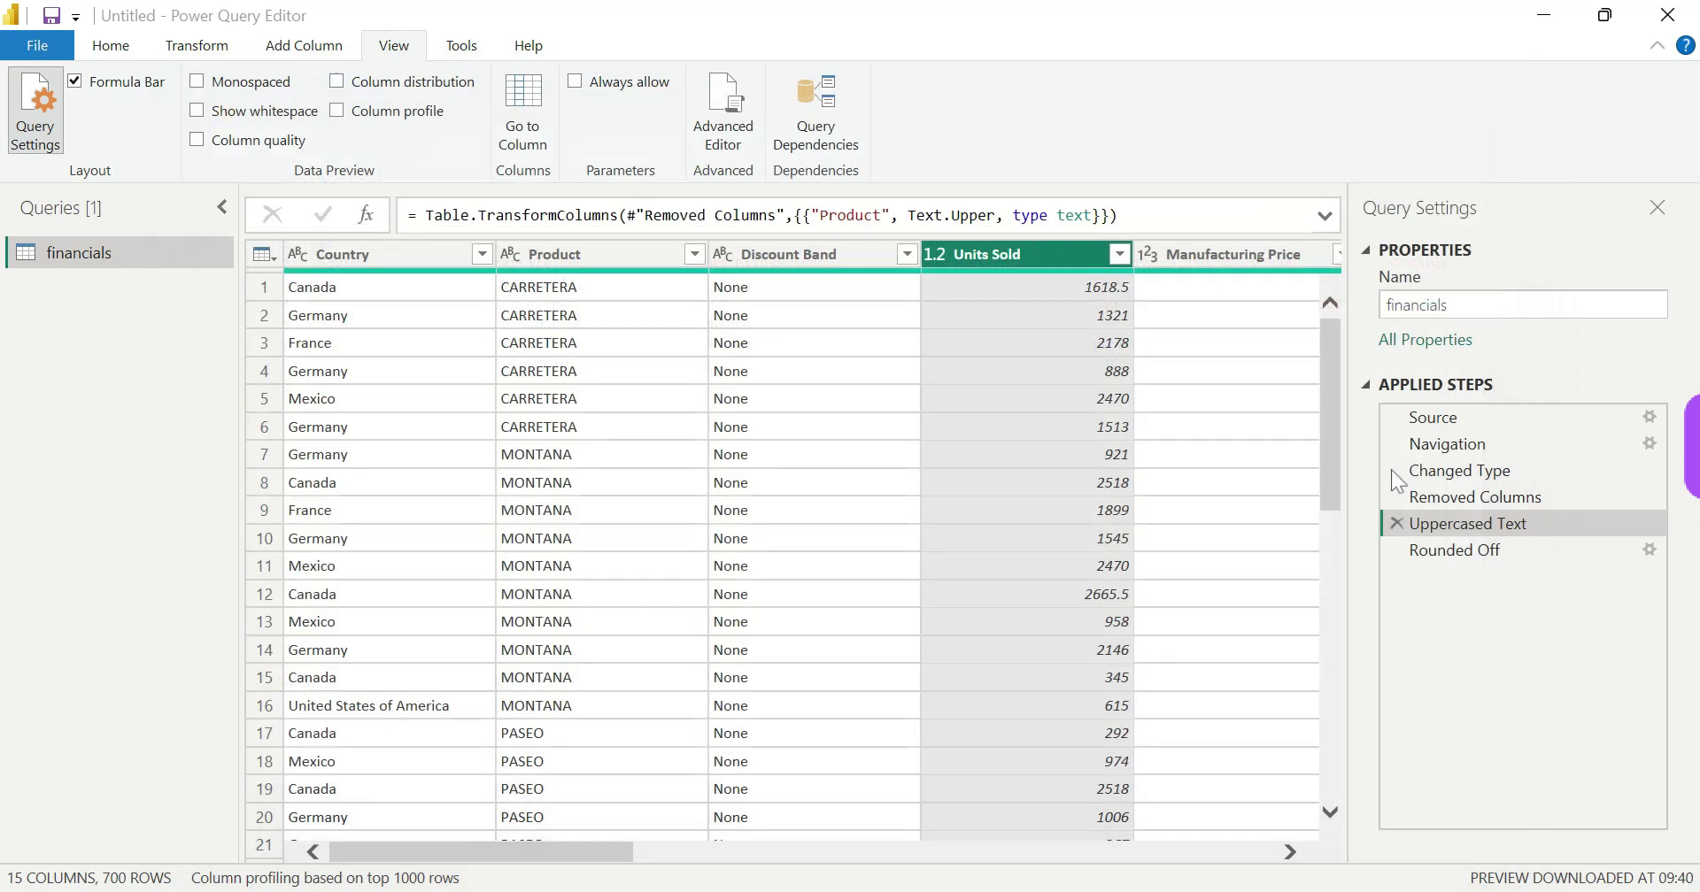
pyautogui.click(1343, 750)
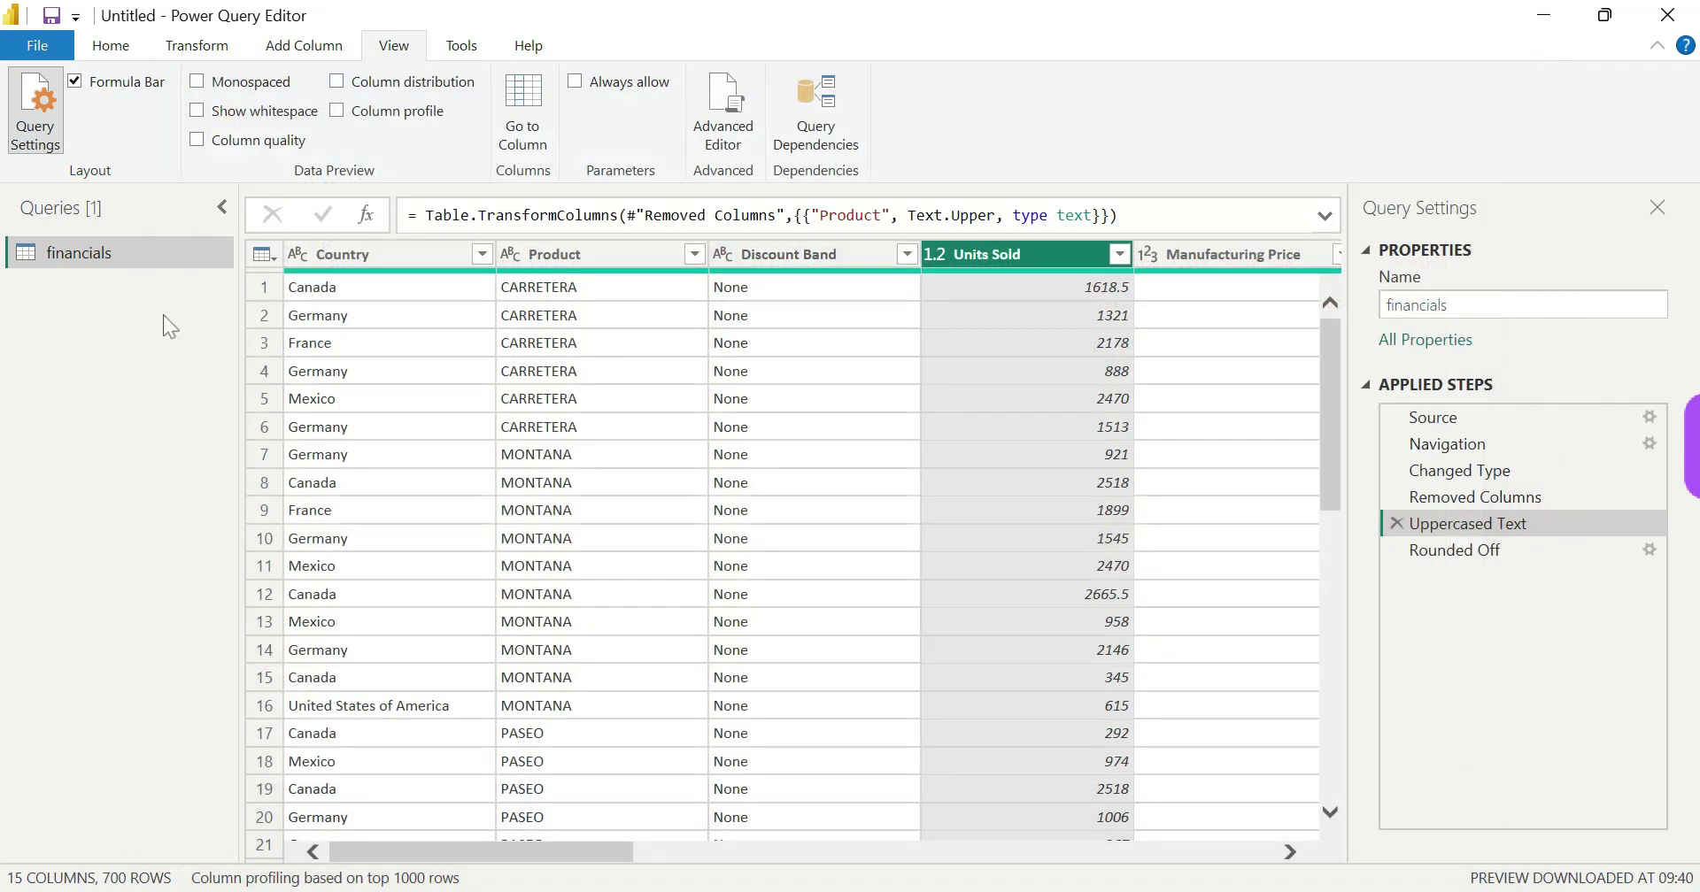
pyautogui.click(130, 46)
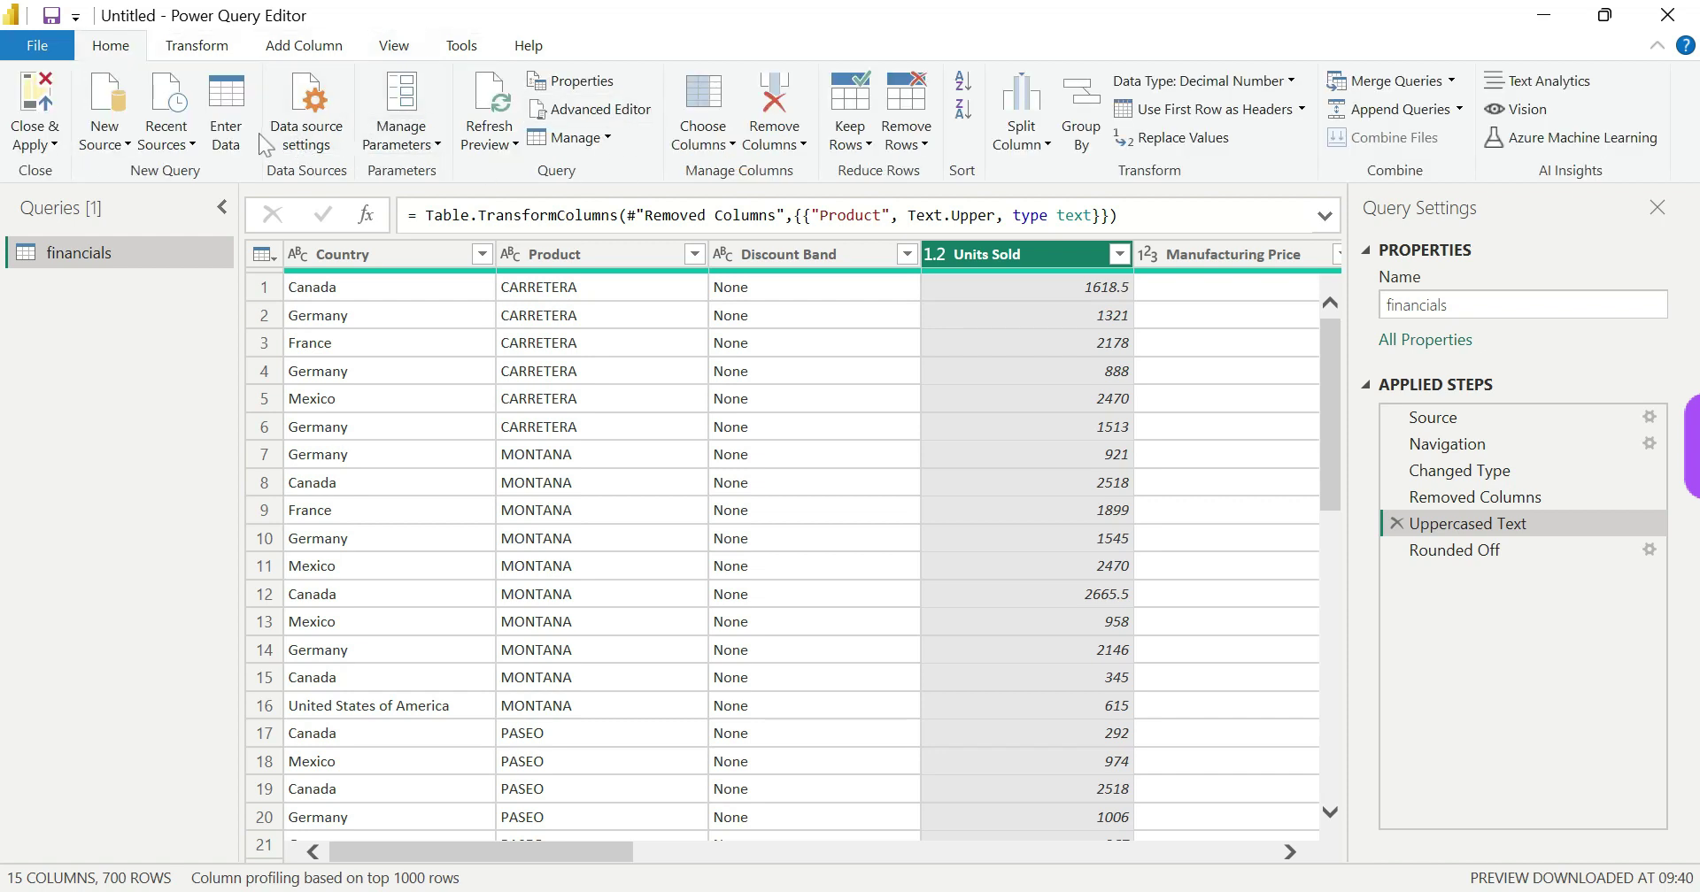
# Browse the Country column's menu, then open Advanced Editor for the financials query
pyautogui.rightClick(410, 269)
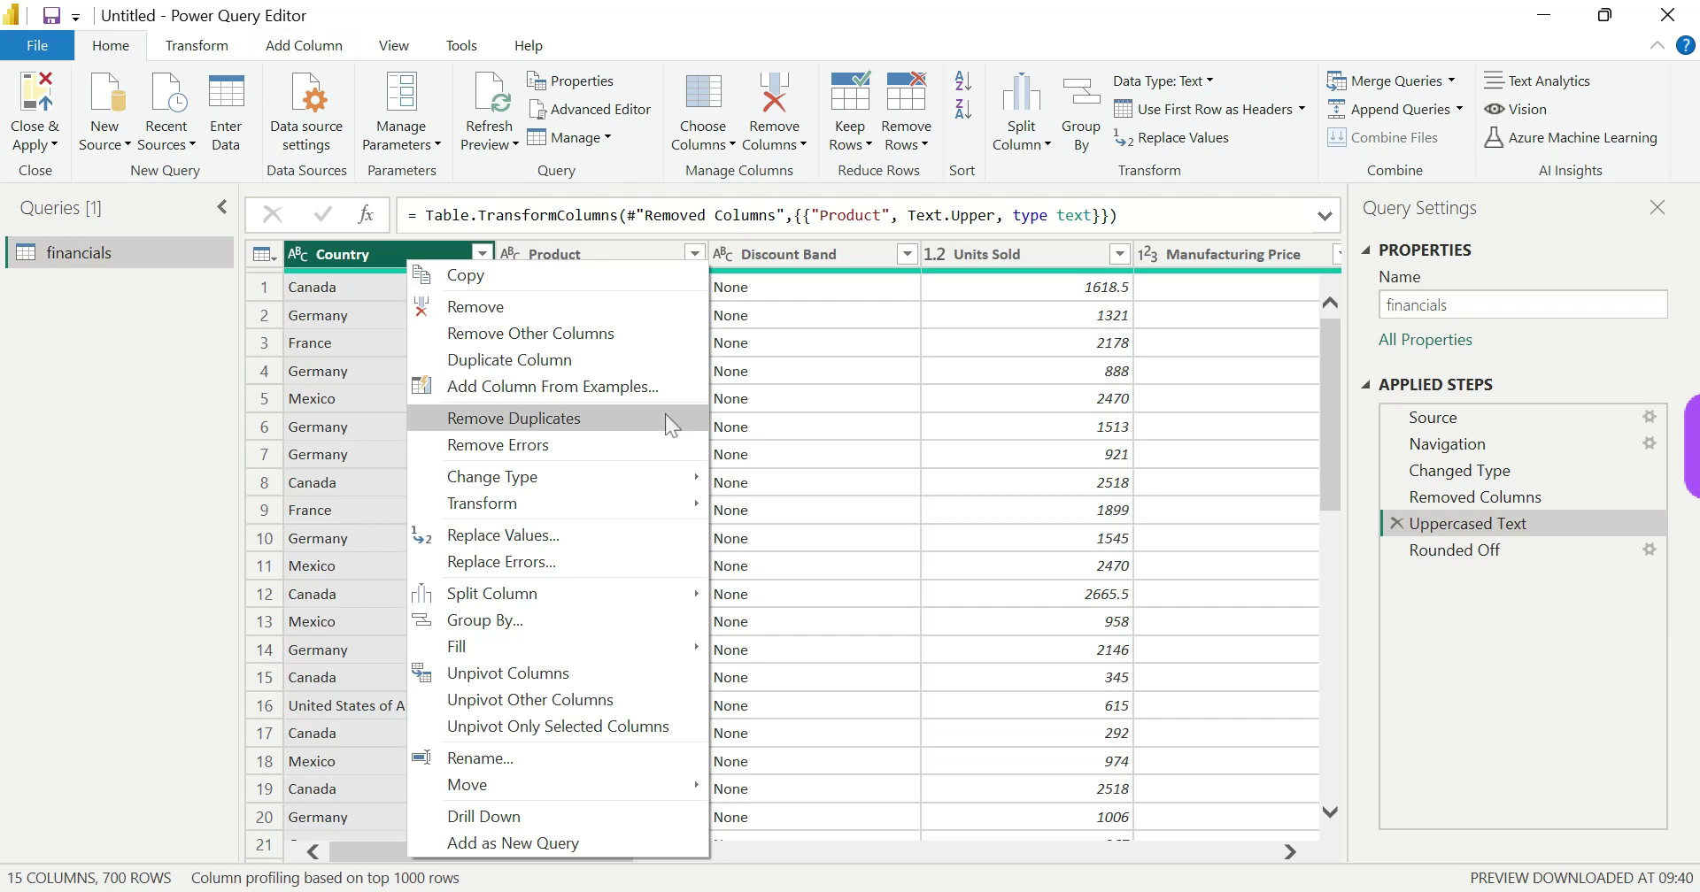
pyautogui.moveTo(613, 506)
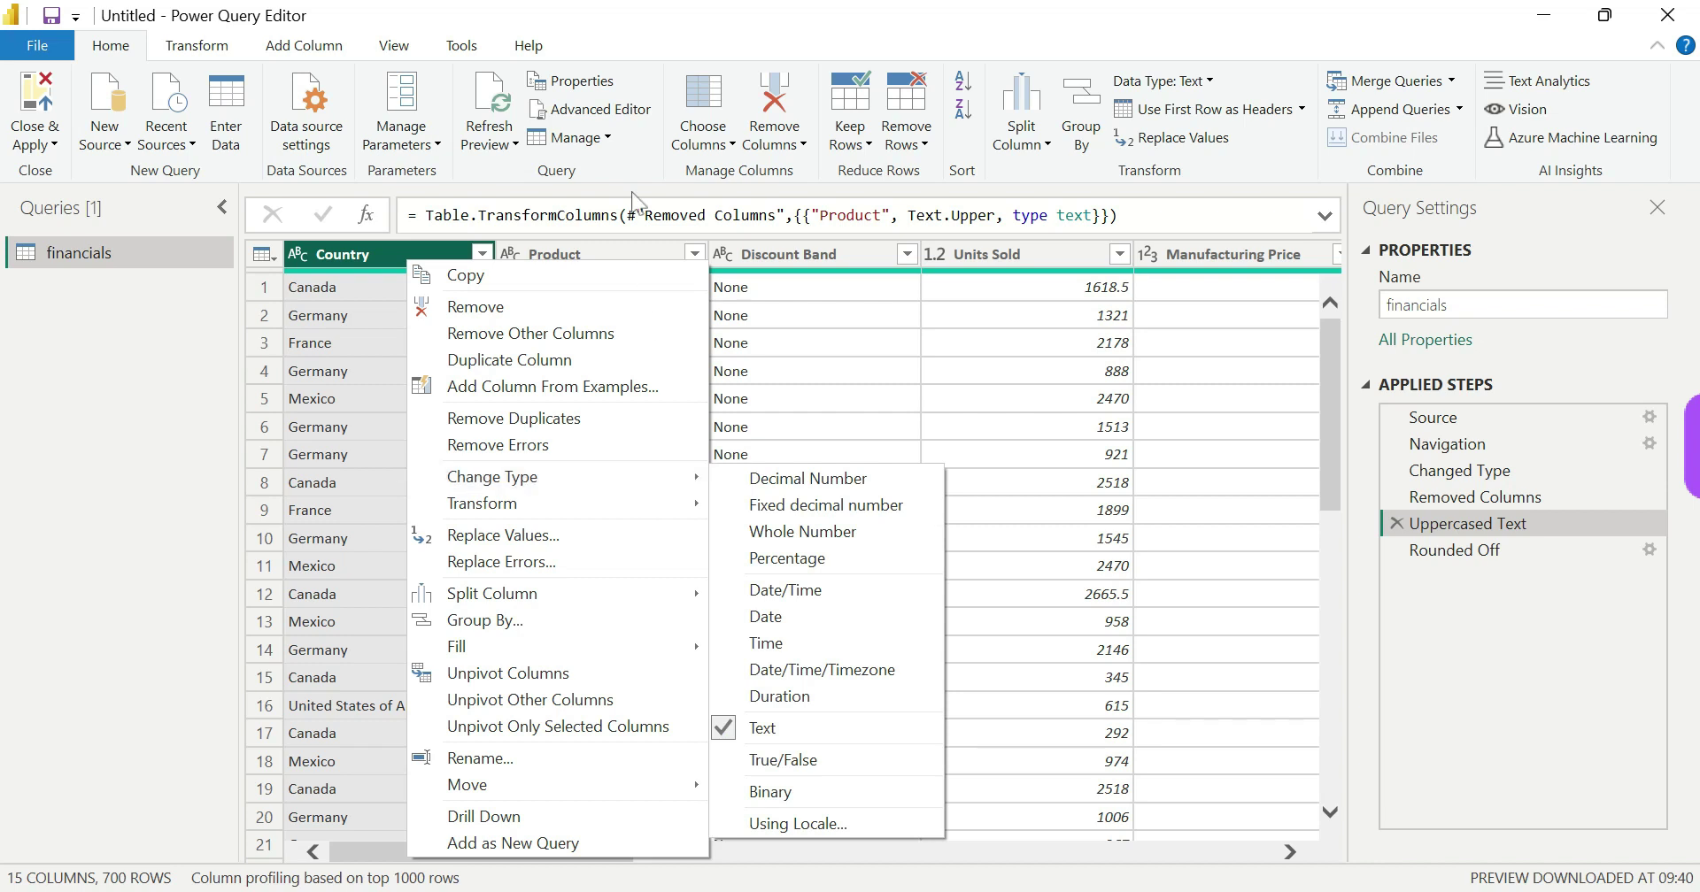
pyautogui.click(599, 112)
pyautogui.click(599, 111)
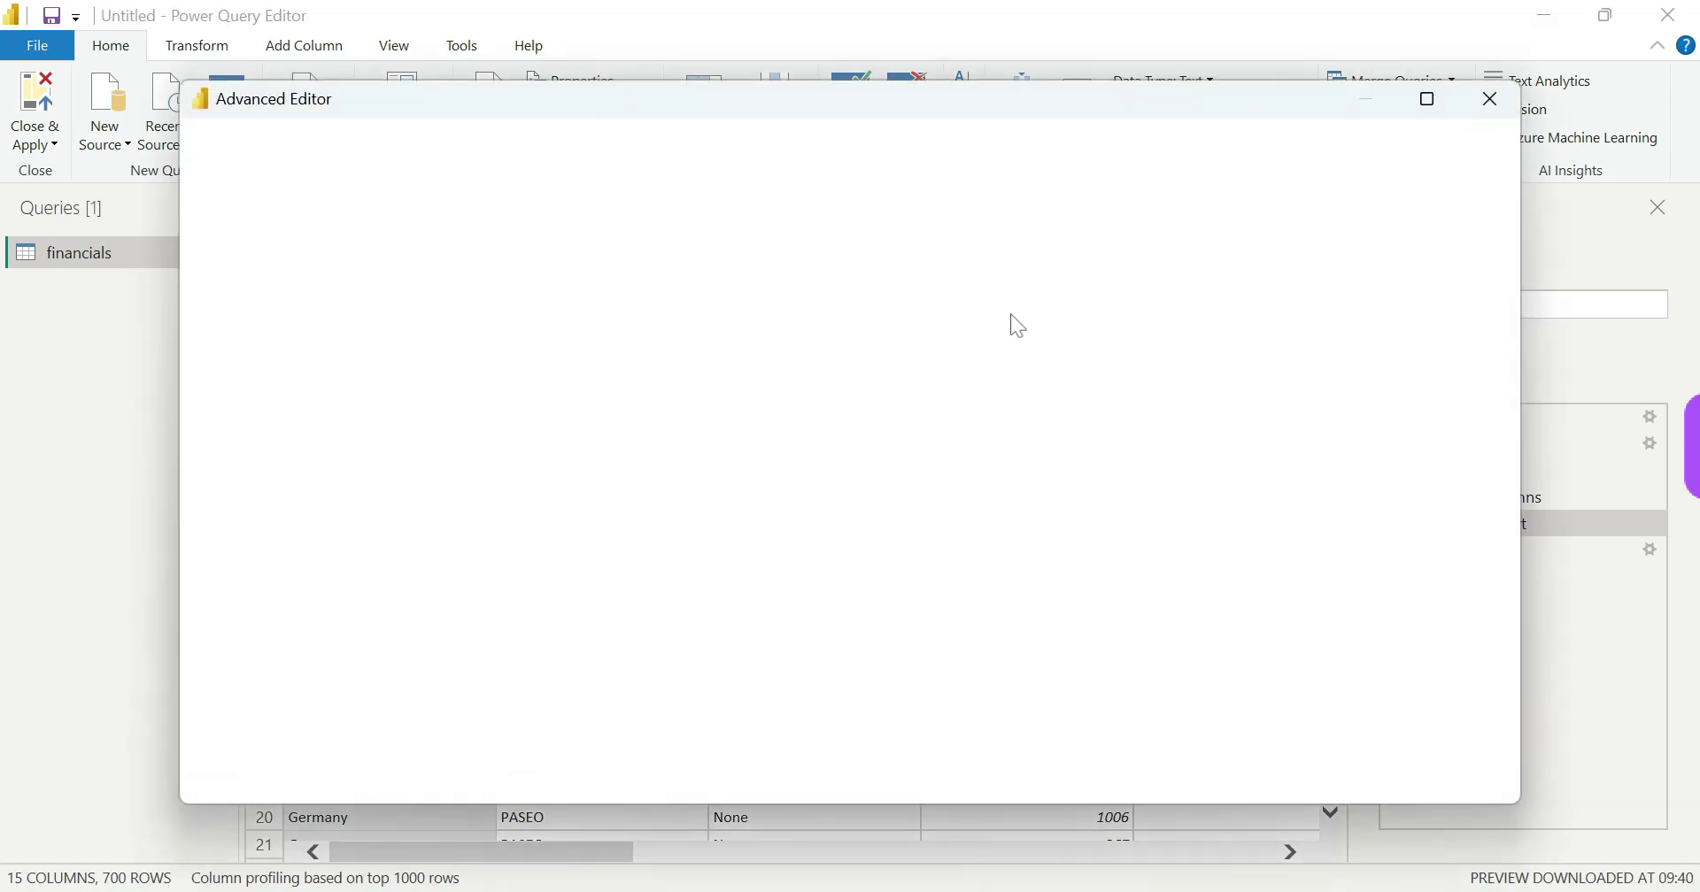
# Toggle line numbers off and on, then enable whitespace markers, mini map and word wrap
pyautogui.click(1389, 184)
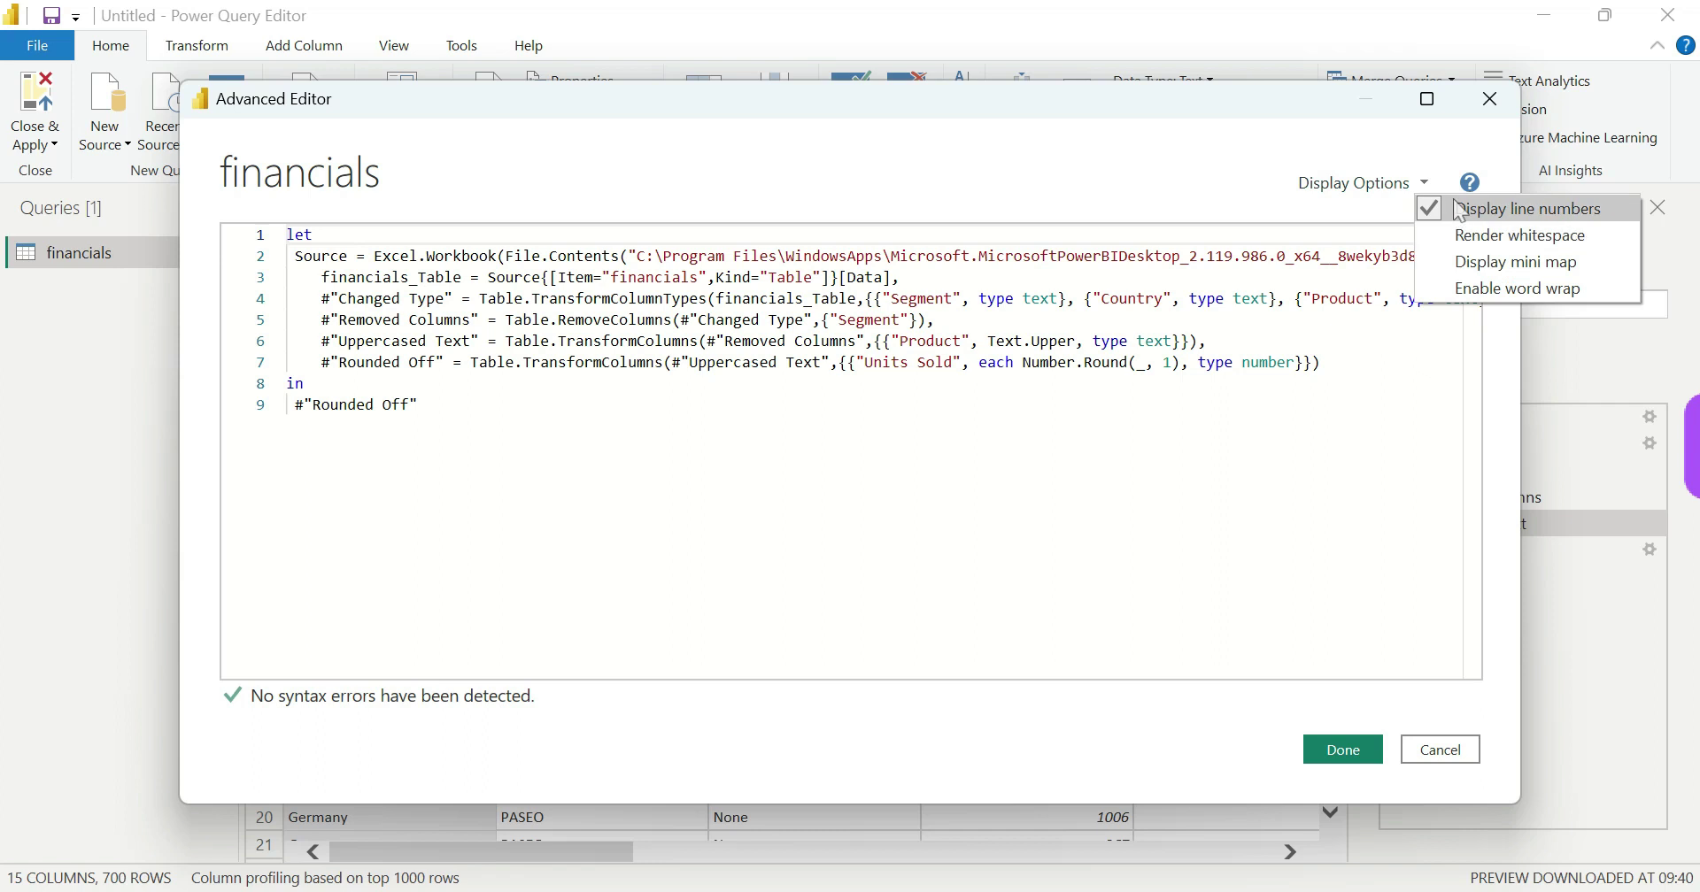
pyautogui.click(1487, 209)
pyautogui.click(1363, 179)
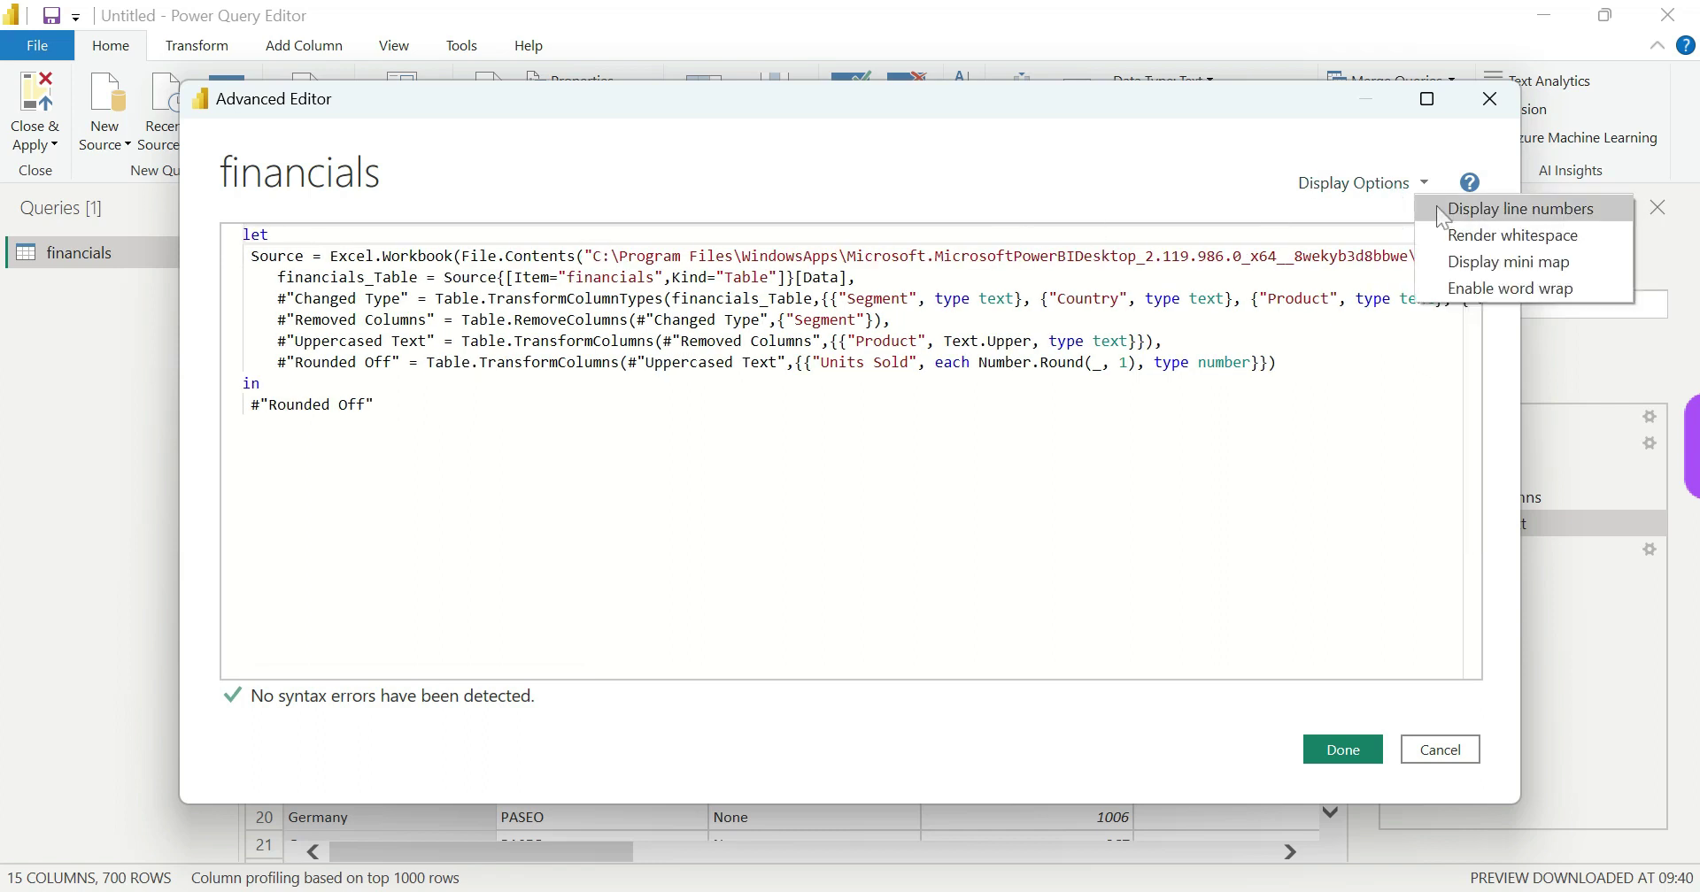
pyautogui.click(1436, 207)
pyautogui.click(1416, 188)
pyautogui.click(1496, 236)
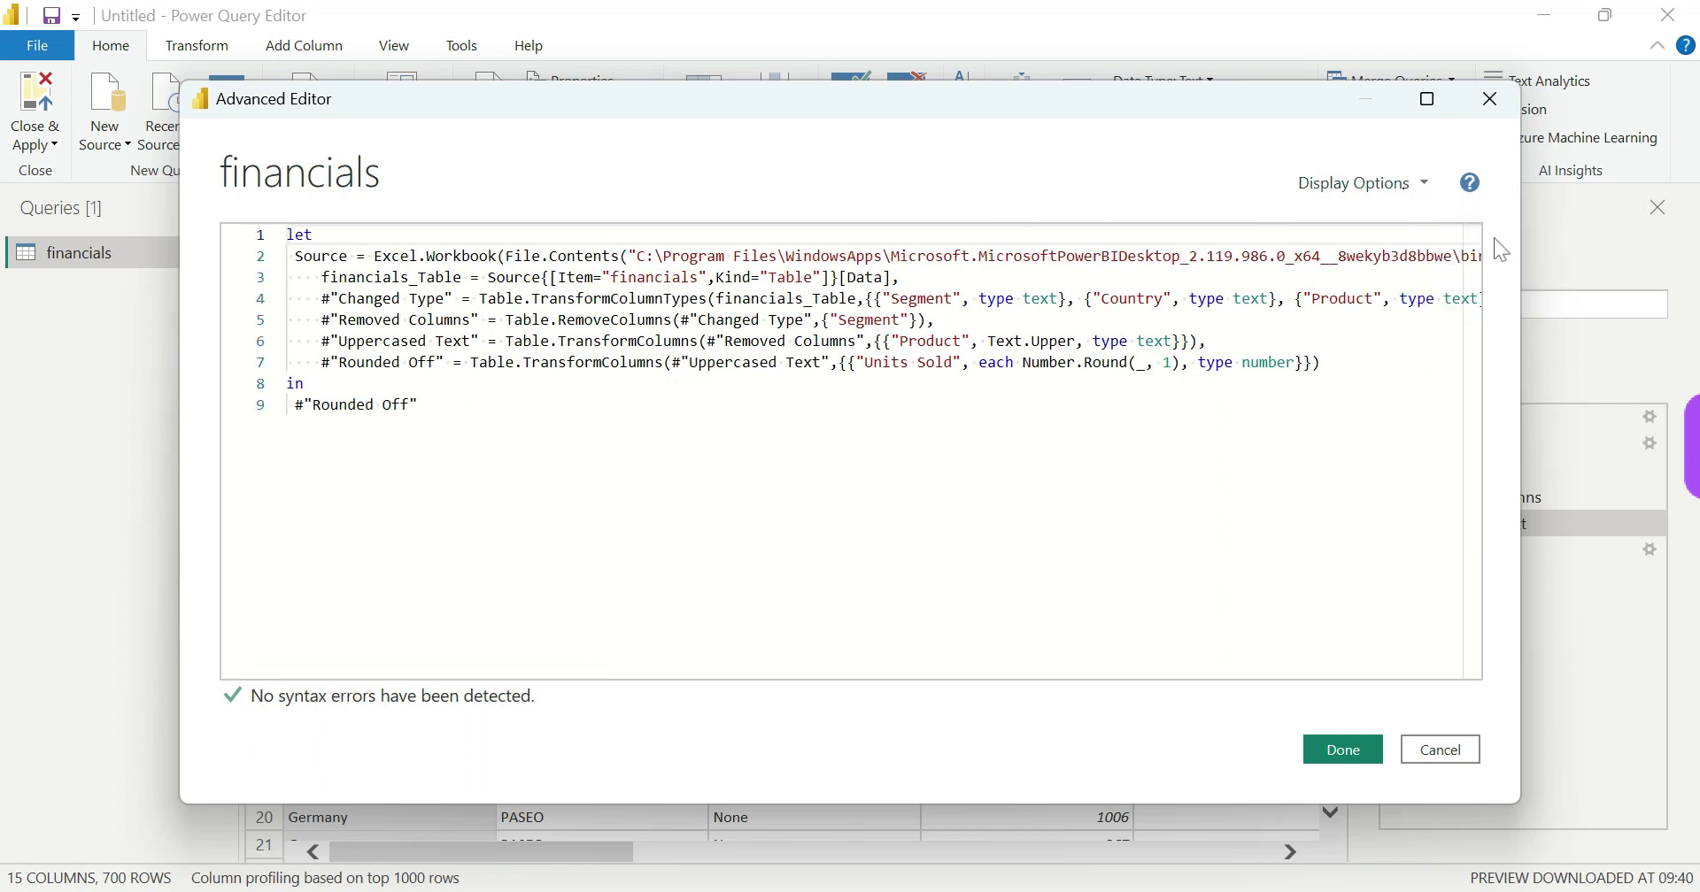
pyautogui.click(1412, 187)
pyautogui.click(1483, 262)
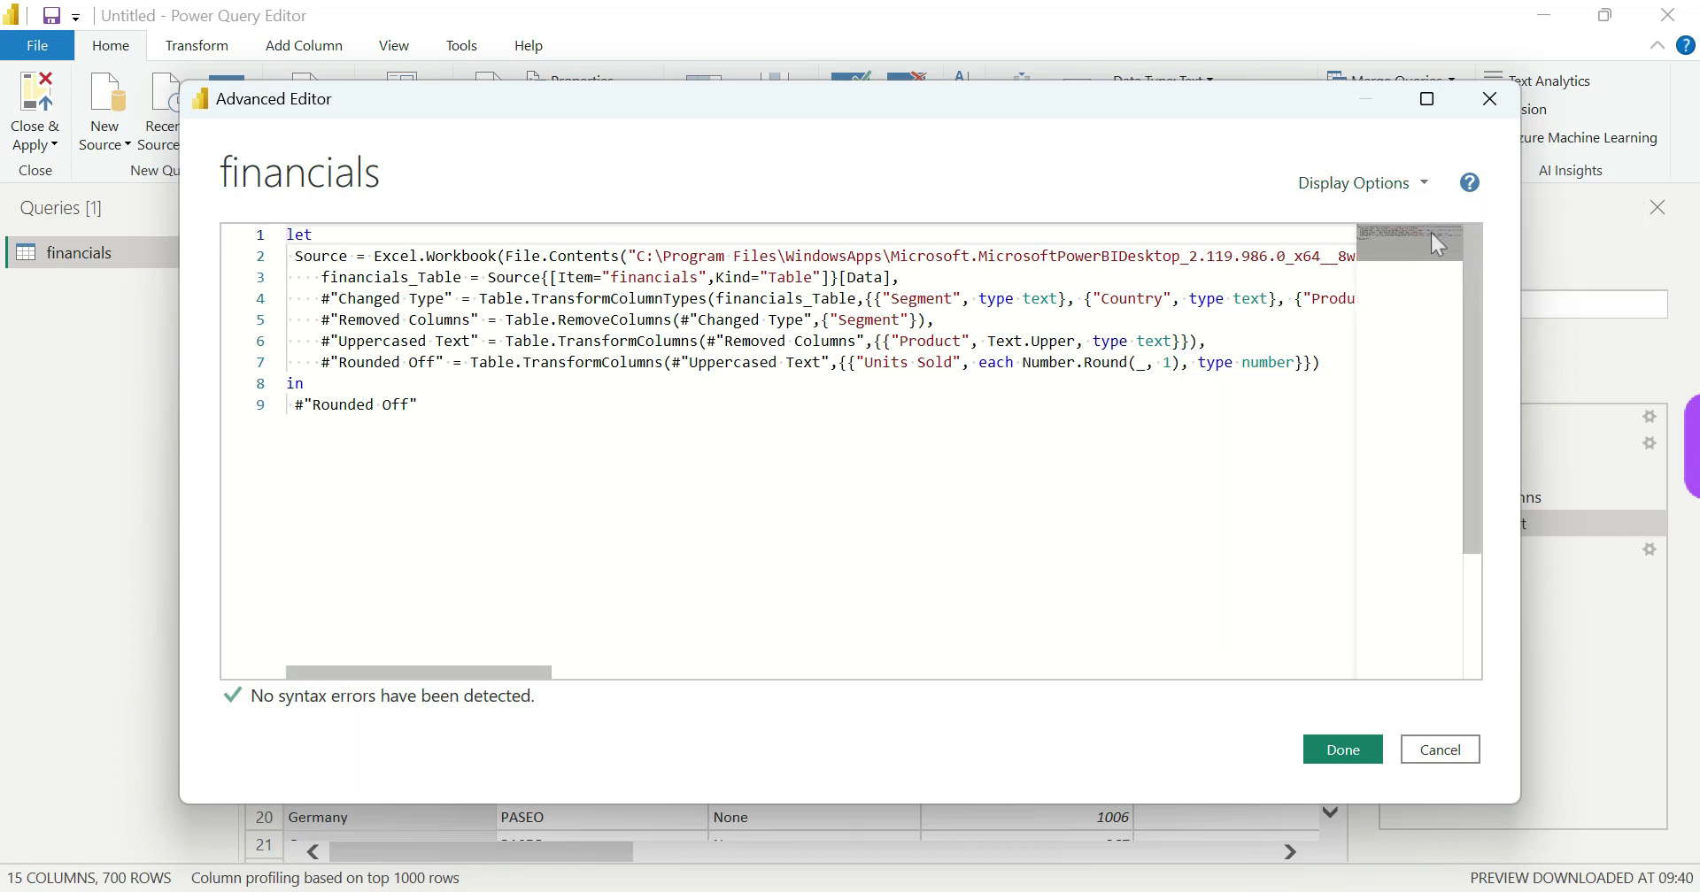
pyautogui.click(1423, 182)
pyautogui.click(1474, 287)
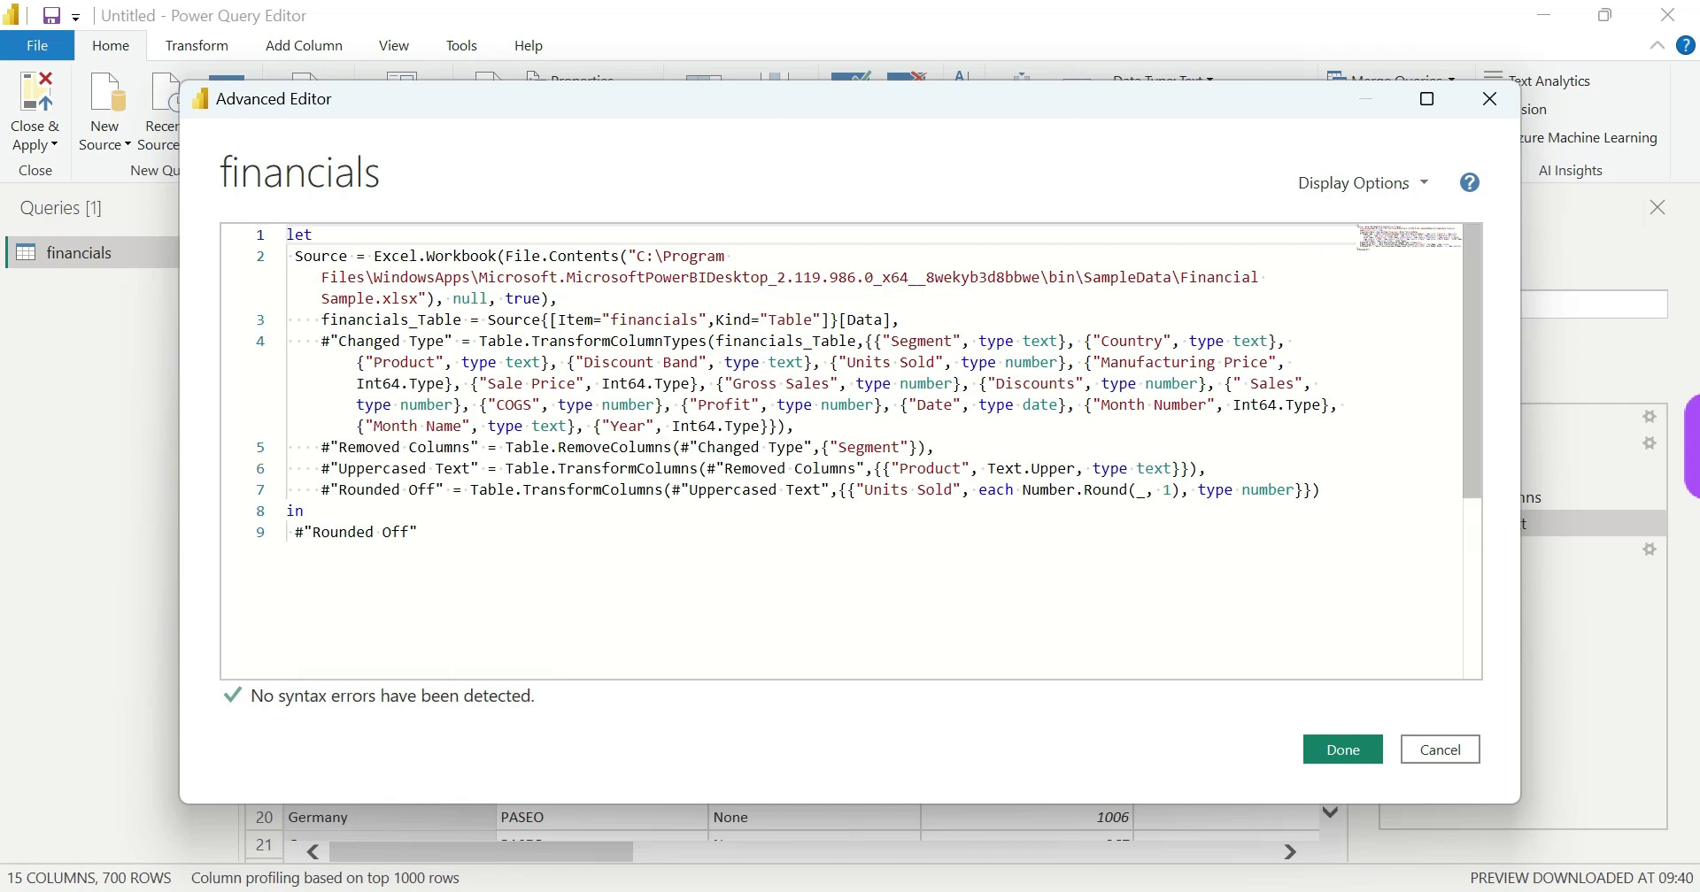
# Turn off word wrap, mini map, whitespace markers and line numbers
pyautogui.click(1401, 182)
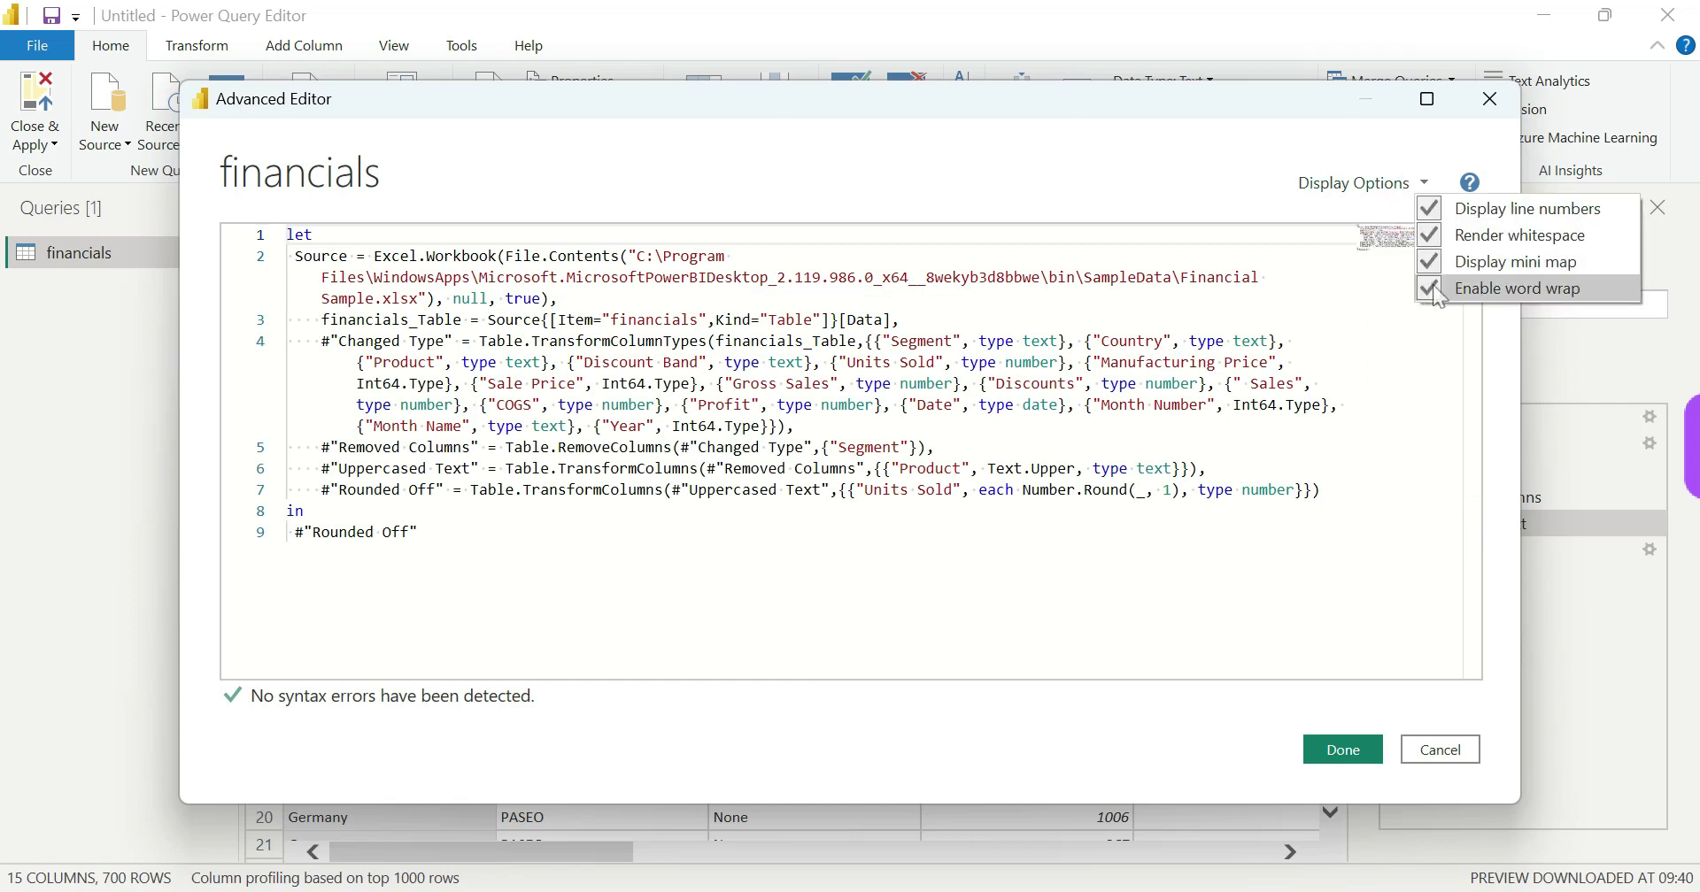
pyautogui.click(1474, 289)
pyautogui.click(1401, 186)
pyautogui.click(1497, 262)
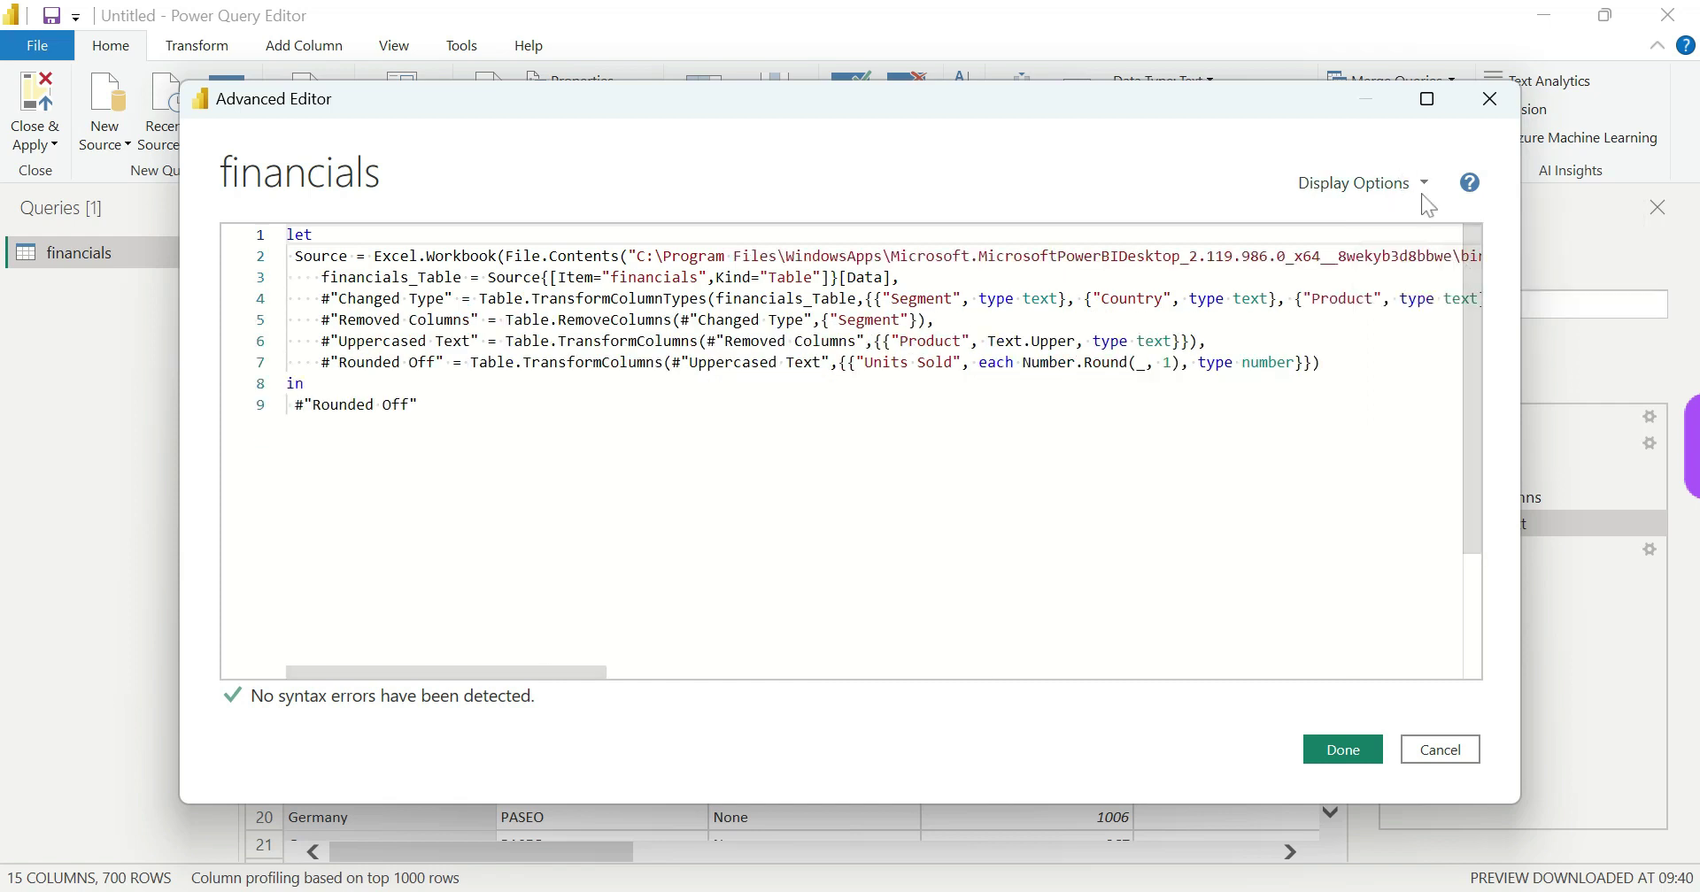
pyautogui.click(1423, 185)
pyautogui.click(1456, 237)
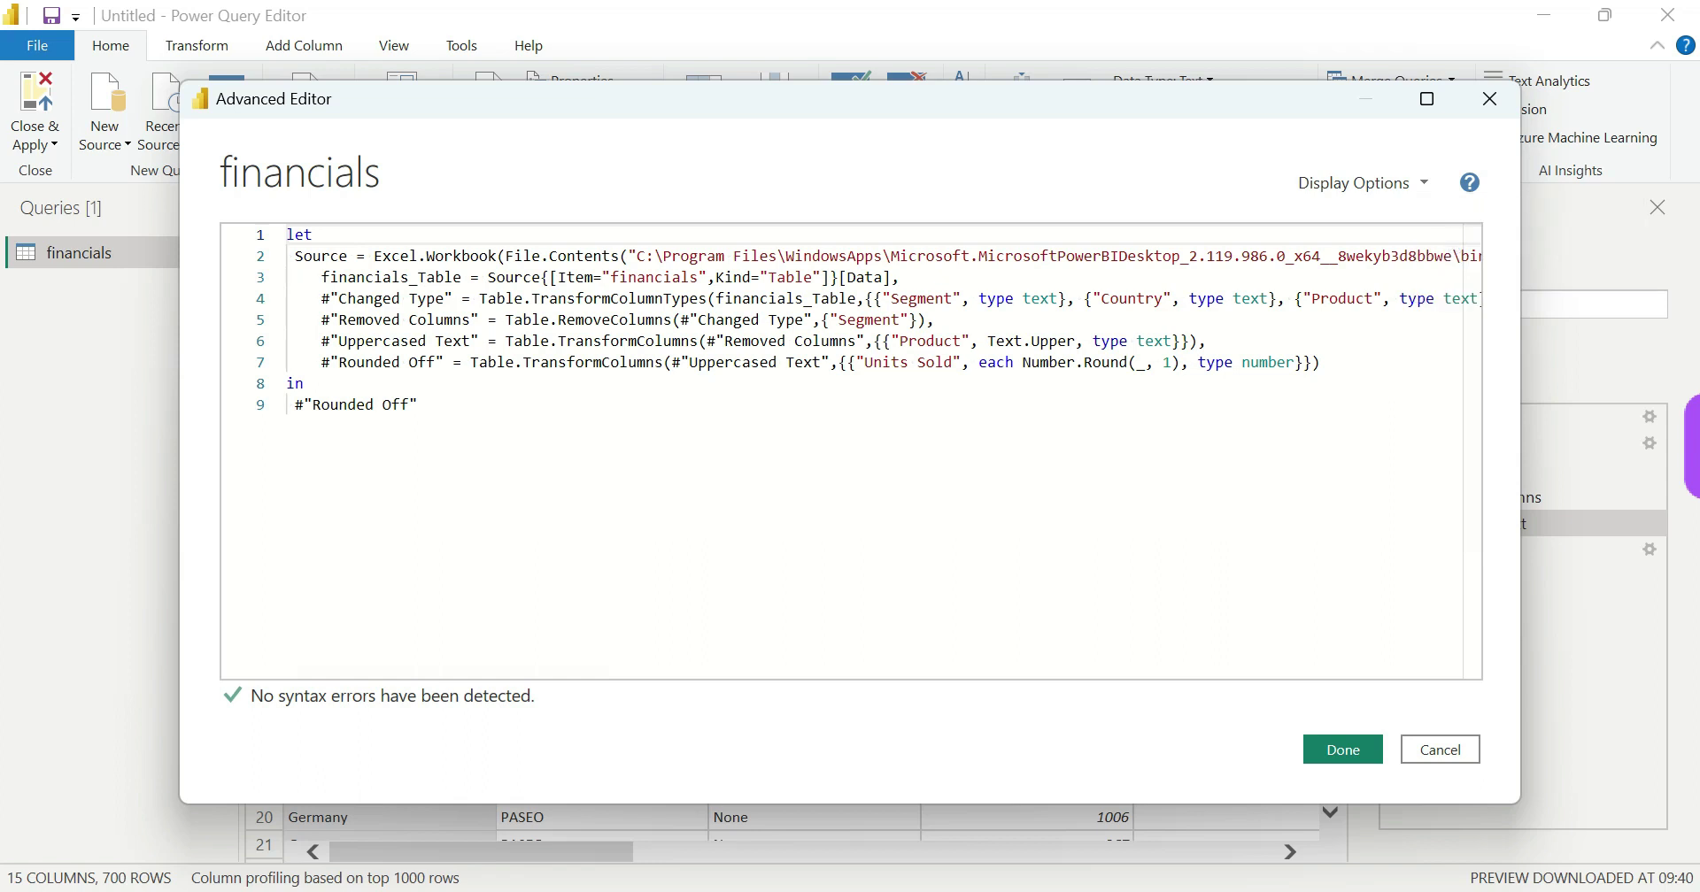
pyautogui.click(1421, 186)
pyautogui.click(1452, 205)
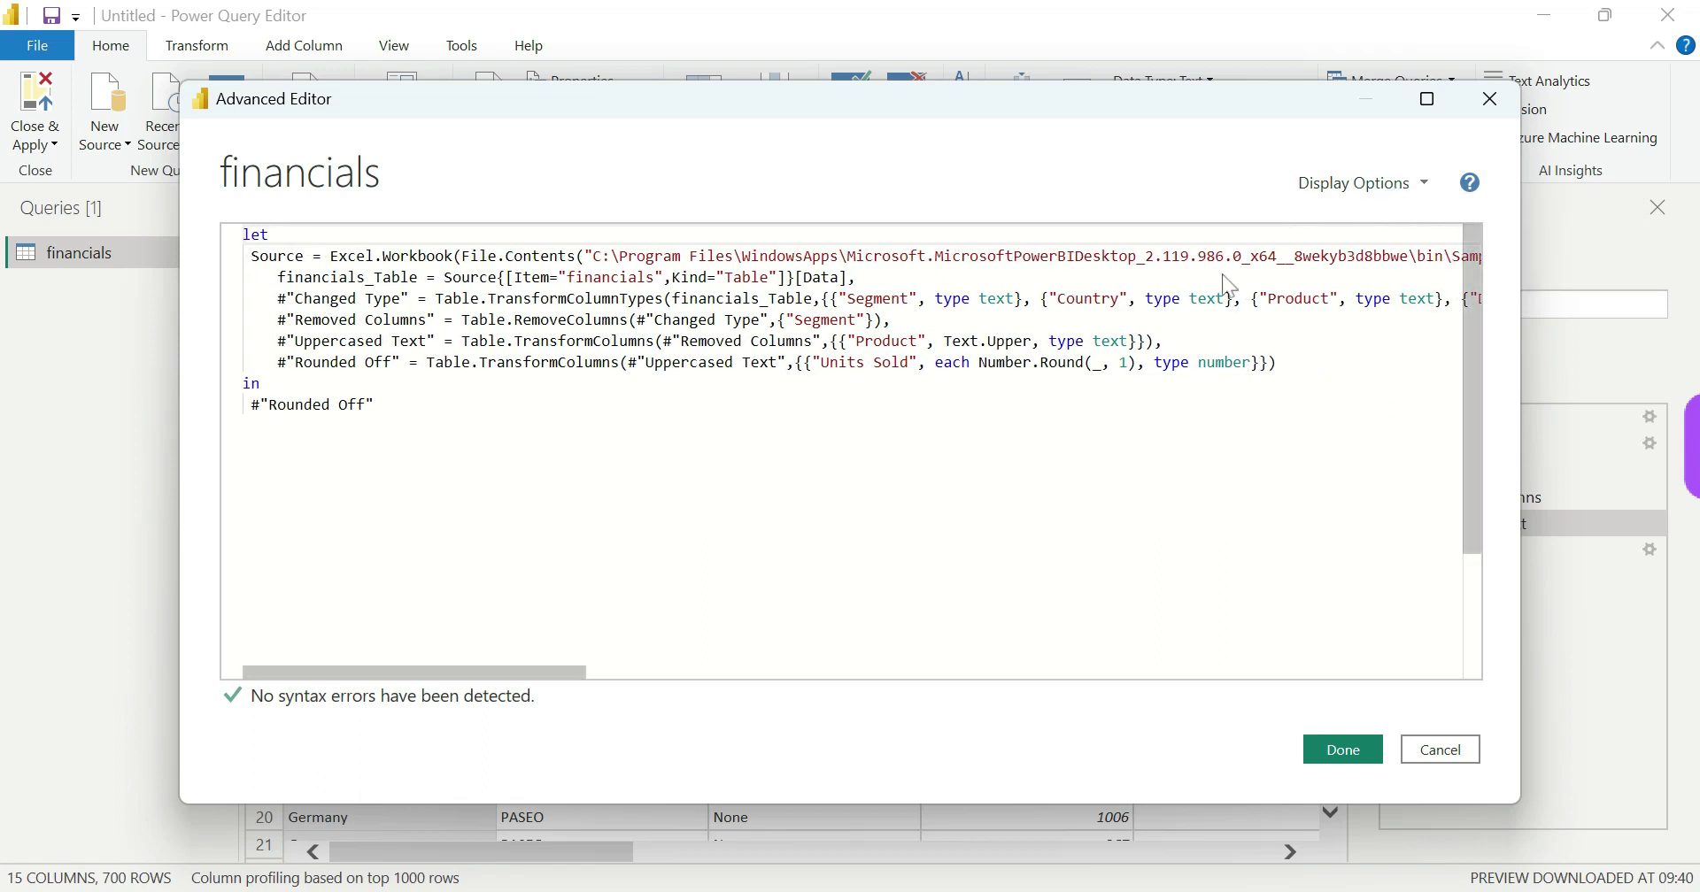